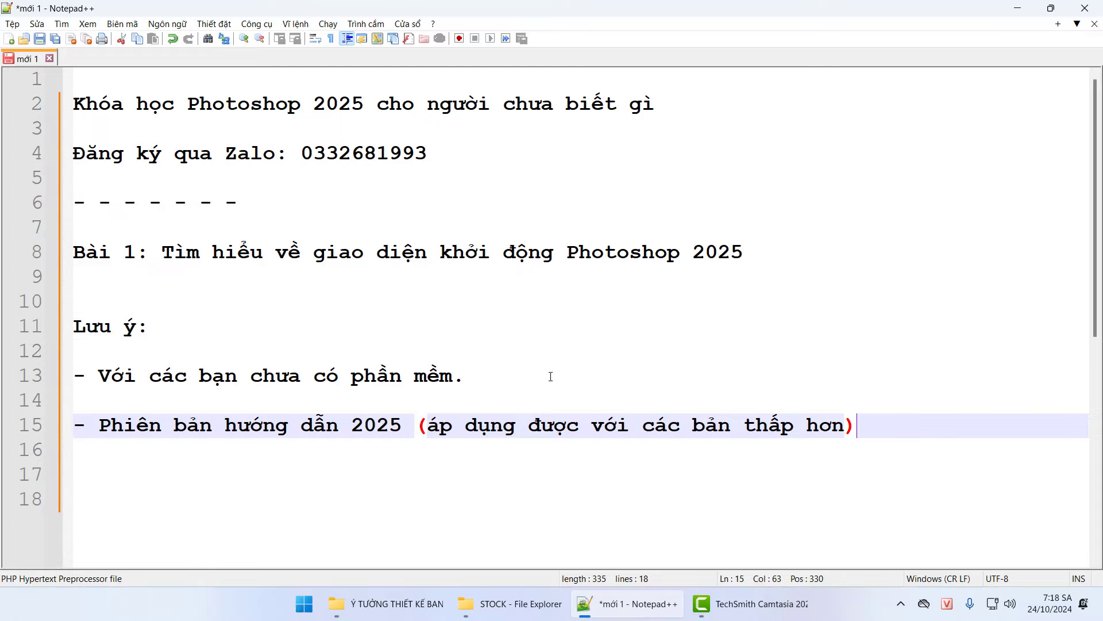
Highlight 'khởi động Photoshop 2025' on line 8 and '2025' on line 15 of the notes.
left_click(440, 253)
left_click_drag(440, 253, 773, 244)
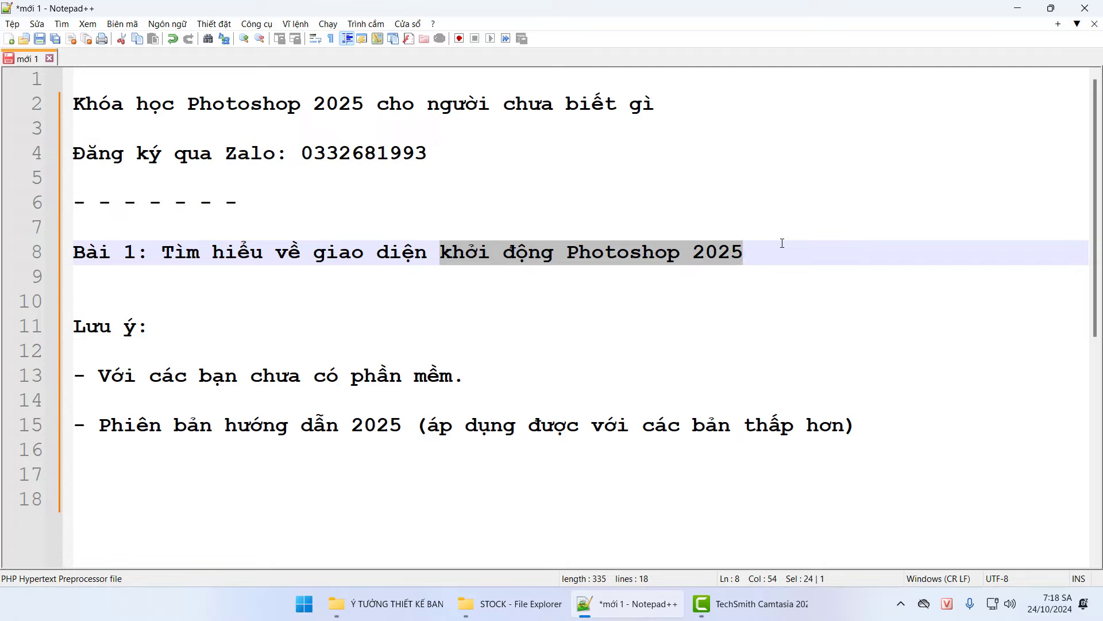
left_click(473, 383)
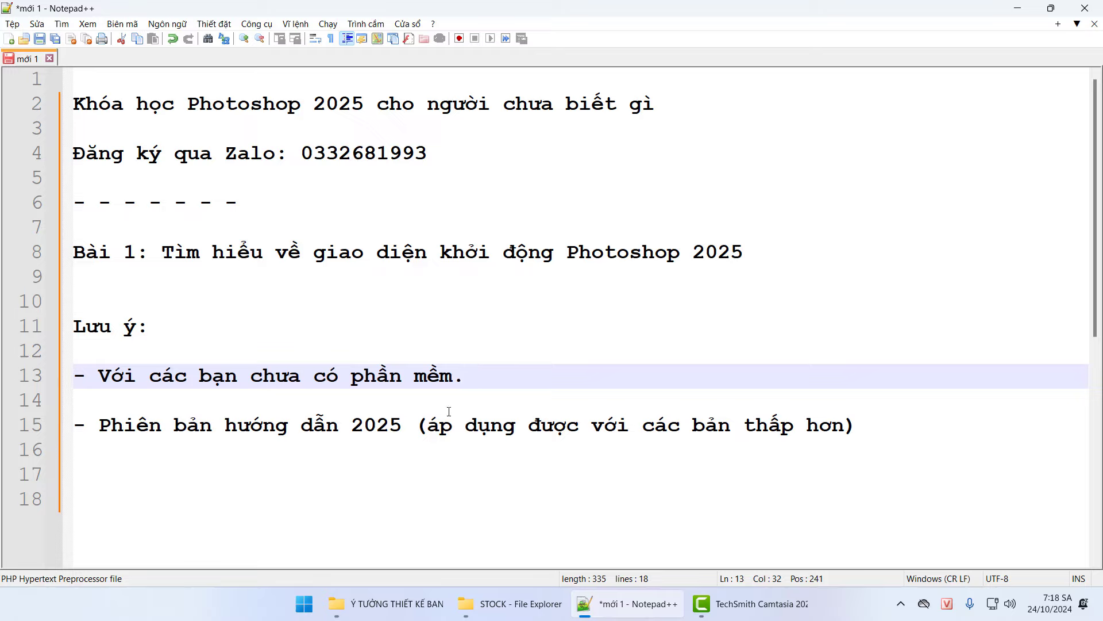
left_click(457, 445)
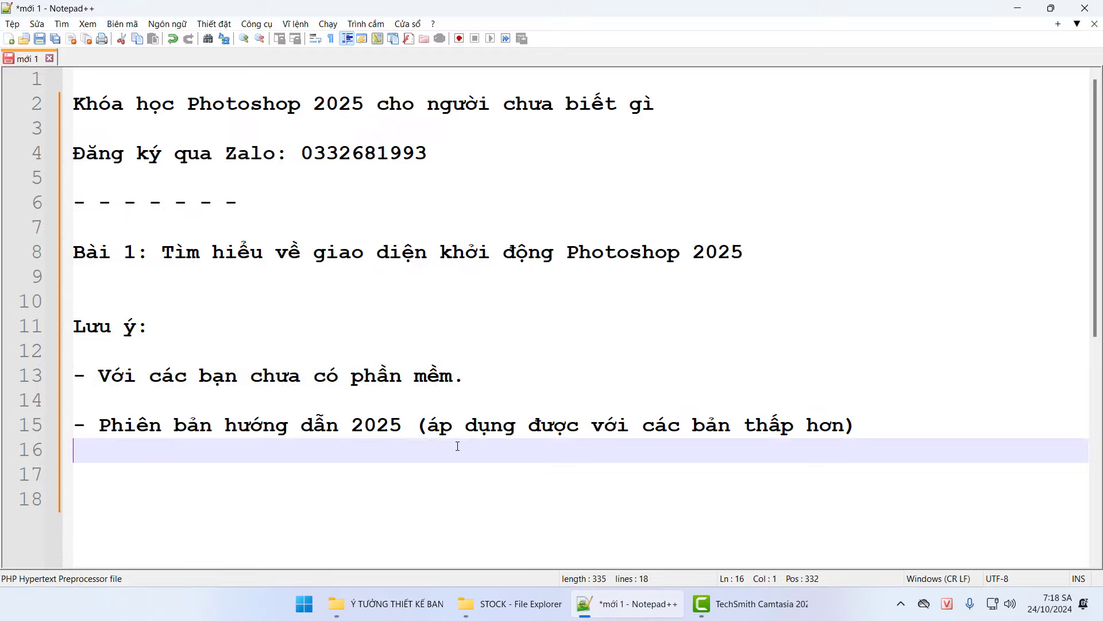
left_click_drag(409, 423, 352, 427)
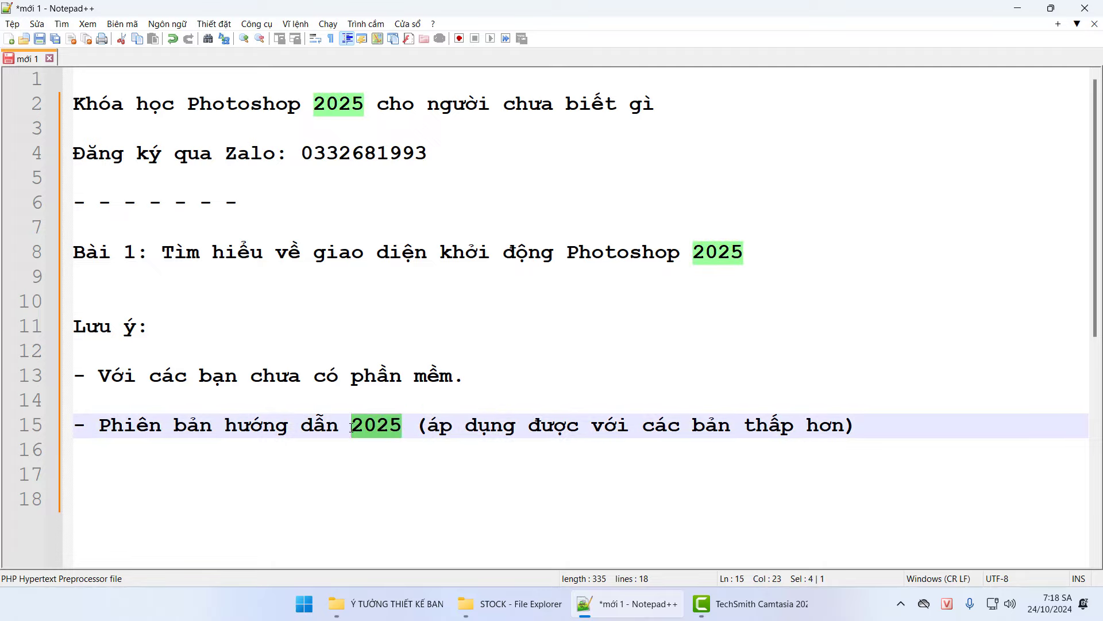
left_click(558, 426)
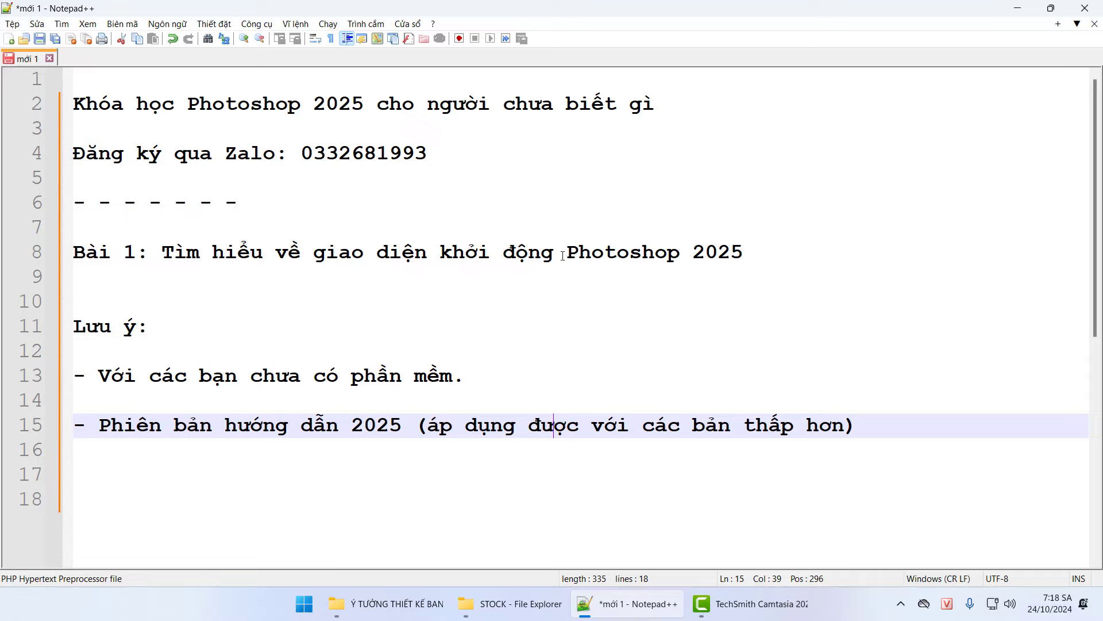
Highlight 'giao diện khởi động' on line 8, then minimise Notepad++ to show the desktop.
left_click_drag(564, 254, 313, 253)
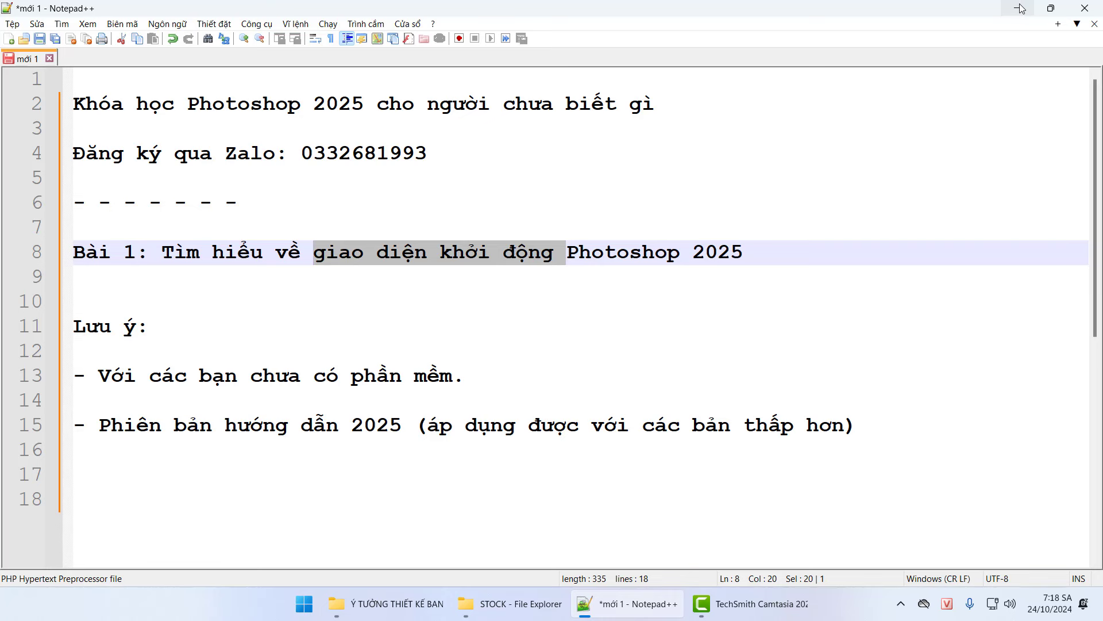
left_click(1051, 8)
key("super+d")
Launch Photoshop 2025 from its desktop shortcut, then return to the notes at line 15.
left_click(262, 161)
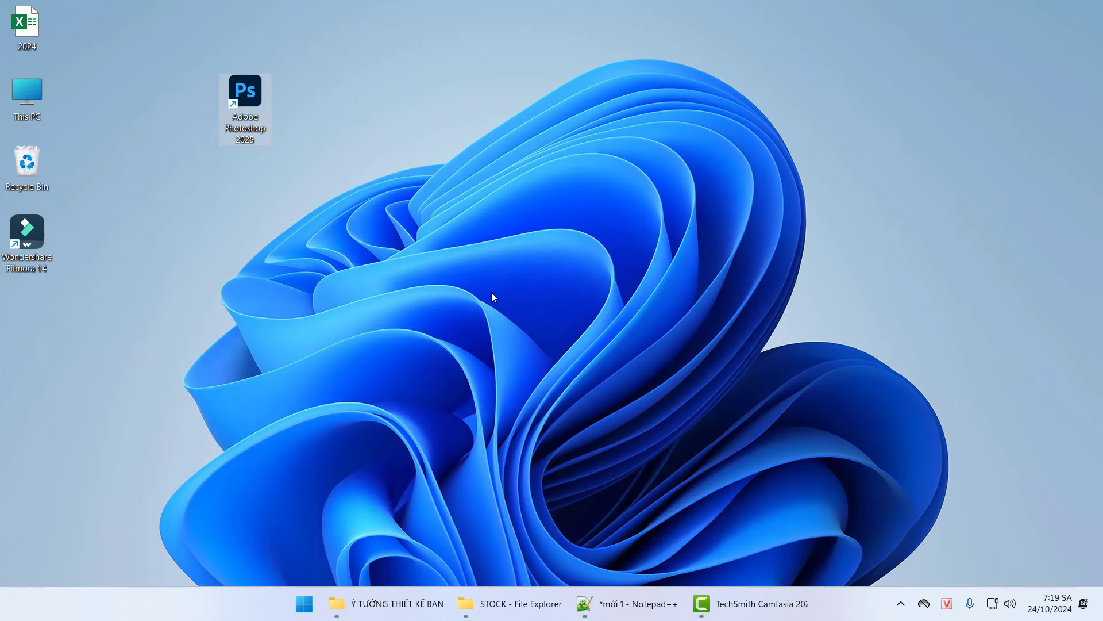
key("Return")
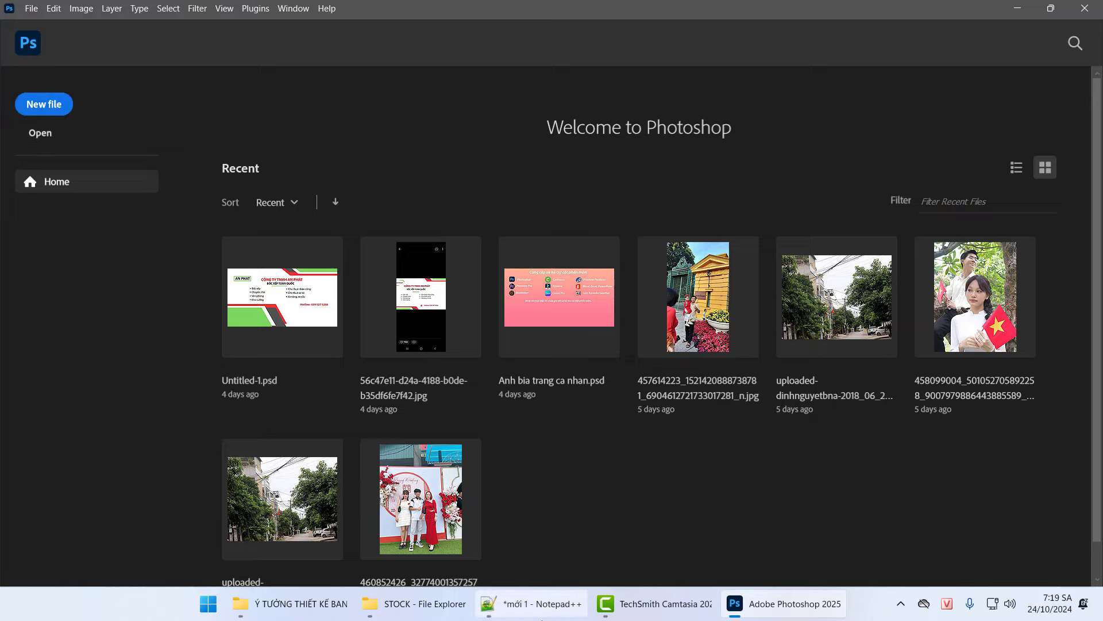
left_click(529, 603)
left_click(900, 418)
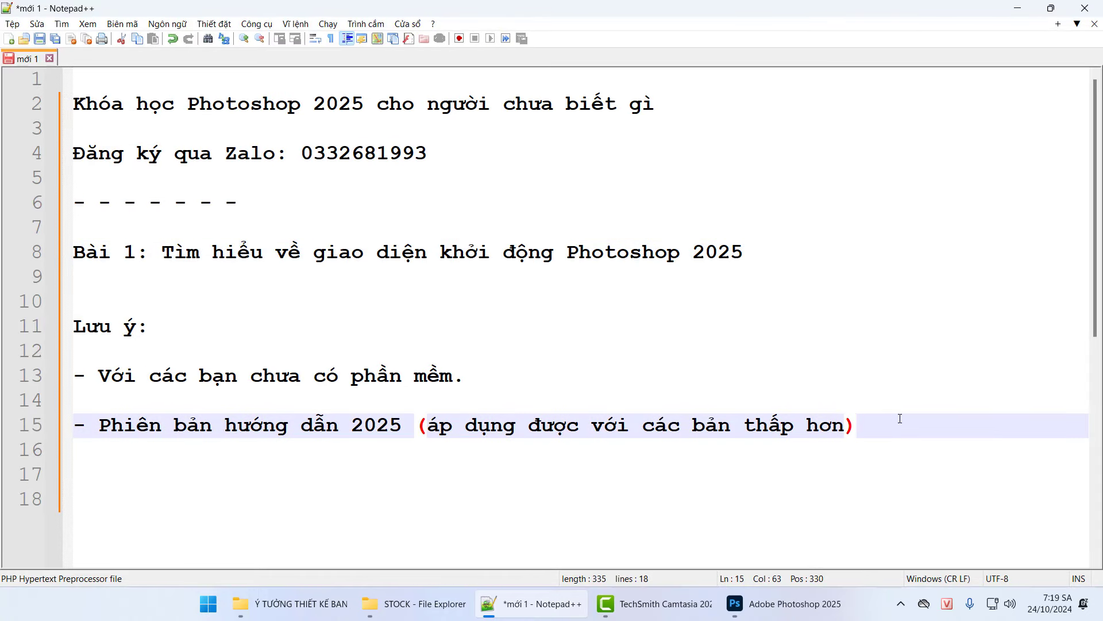
Add the bullets '- New File:', '- Open:' and '- Recent:' below line 15.
key("Return")
key("Return")
key("Return")
key("Return")
type("- Newq")
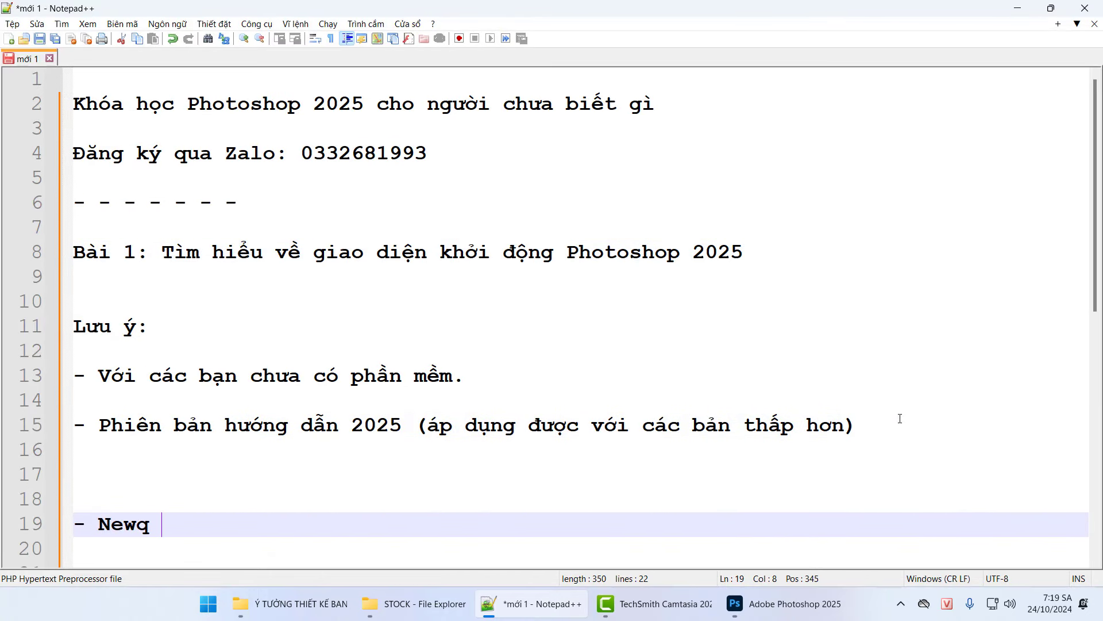
key("BackSpace")
key("BackSpace")
type("File:")
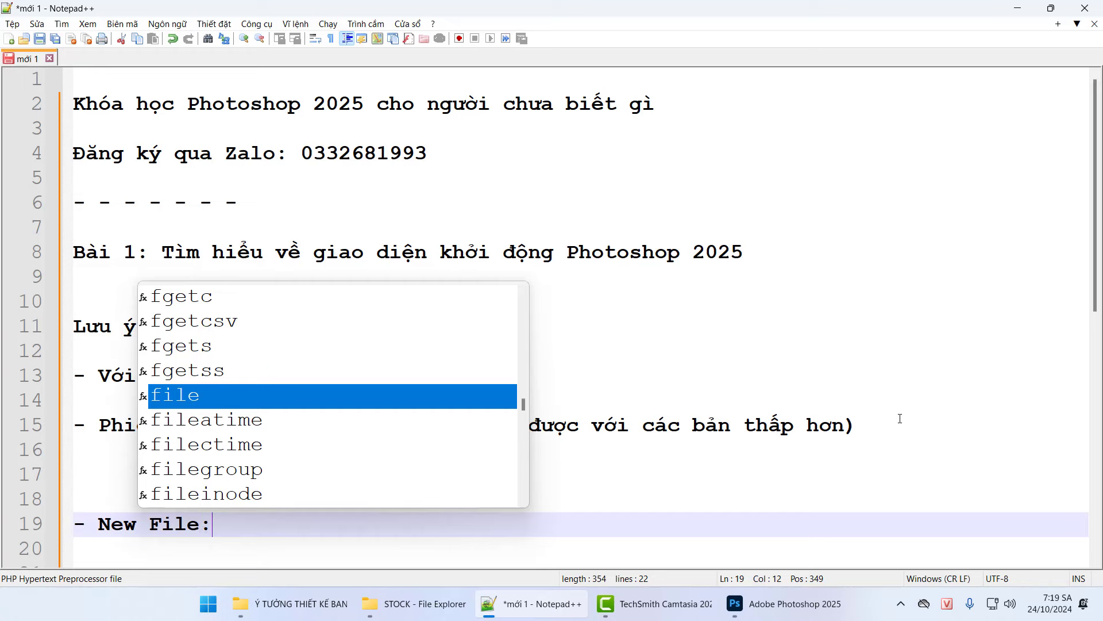
key("Return")
key("Return")
type("- Open")
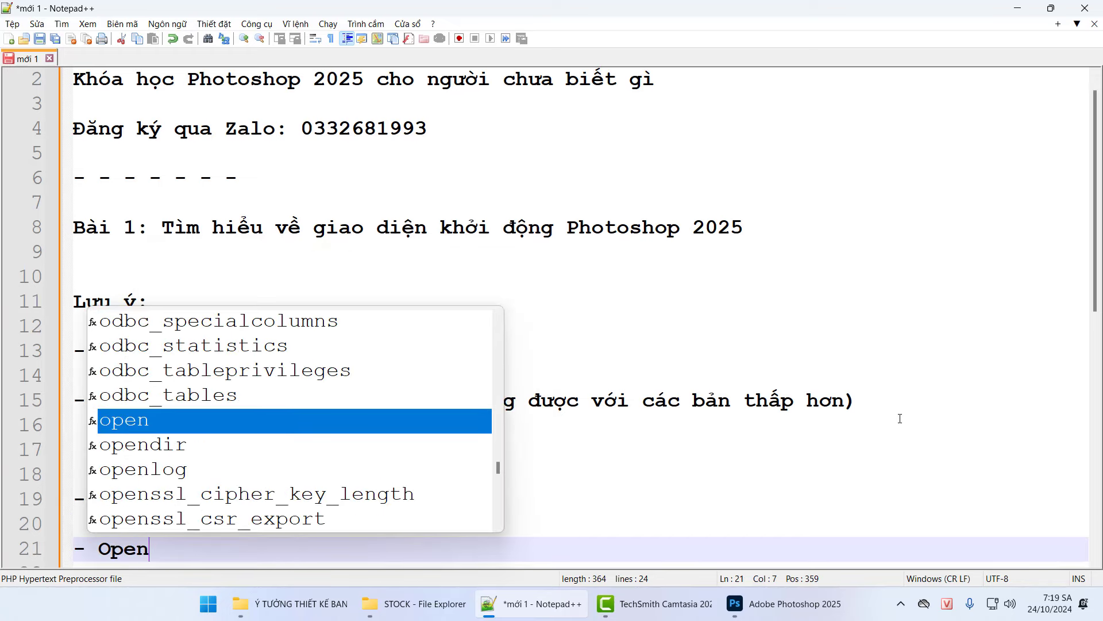
type(":")
key("Return")
key("Return")
type("- re")
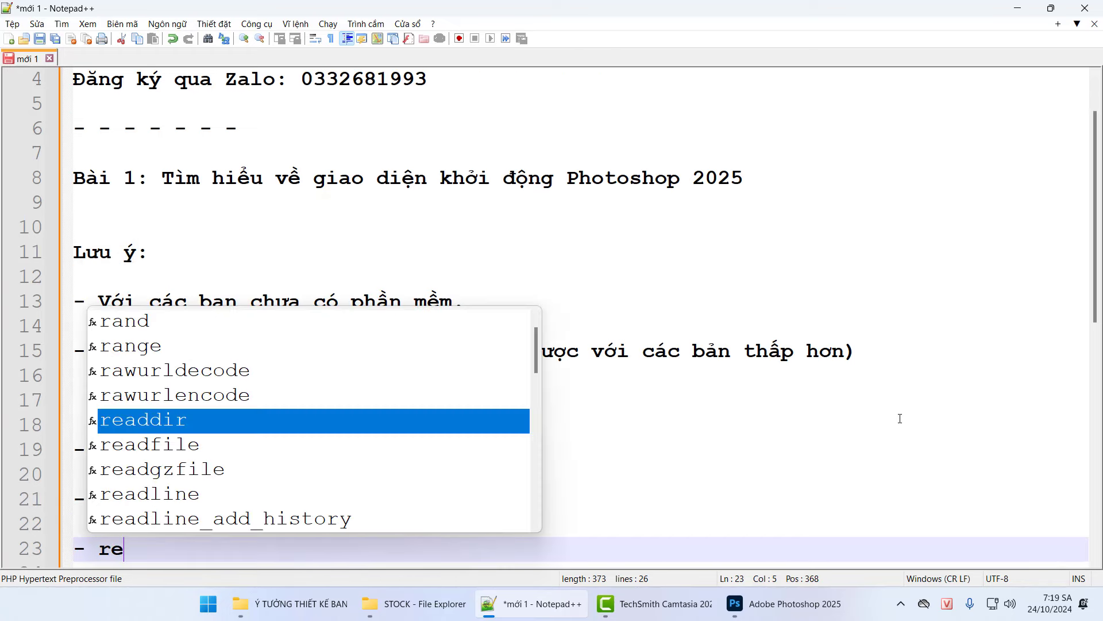
key("BackSpace")
key("BackSpace")
type("Rece")
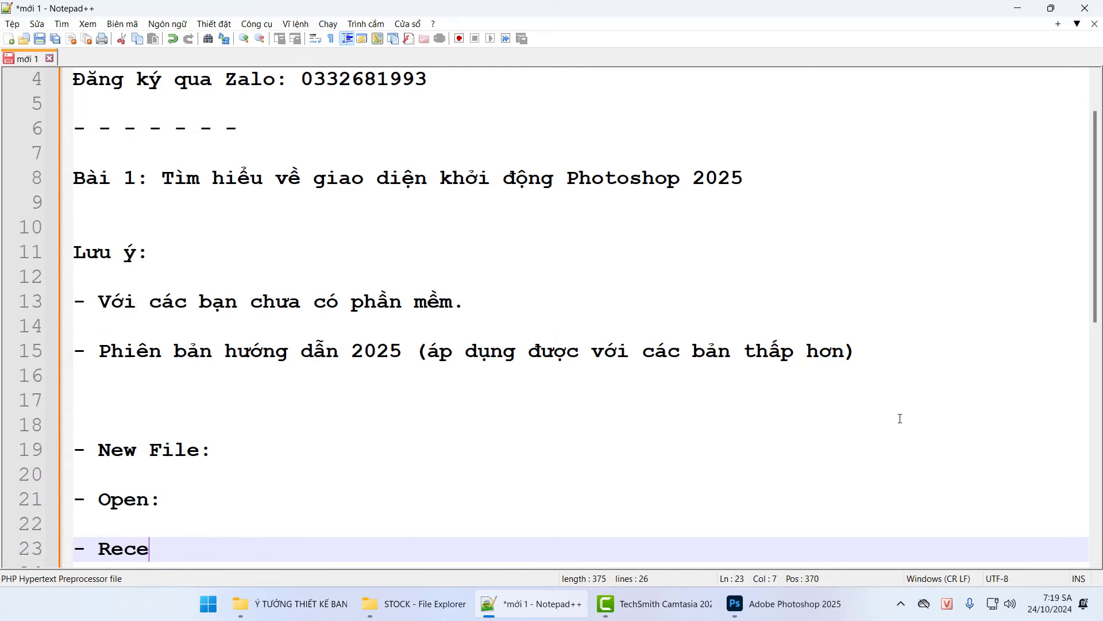
type("nt:")
After a look at Photoshop's Home screen, describe New File as 'Tạo ra 1 file thiết kế mới.'.
left_click(785, 603)
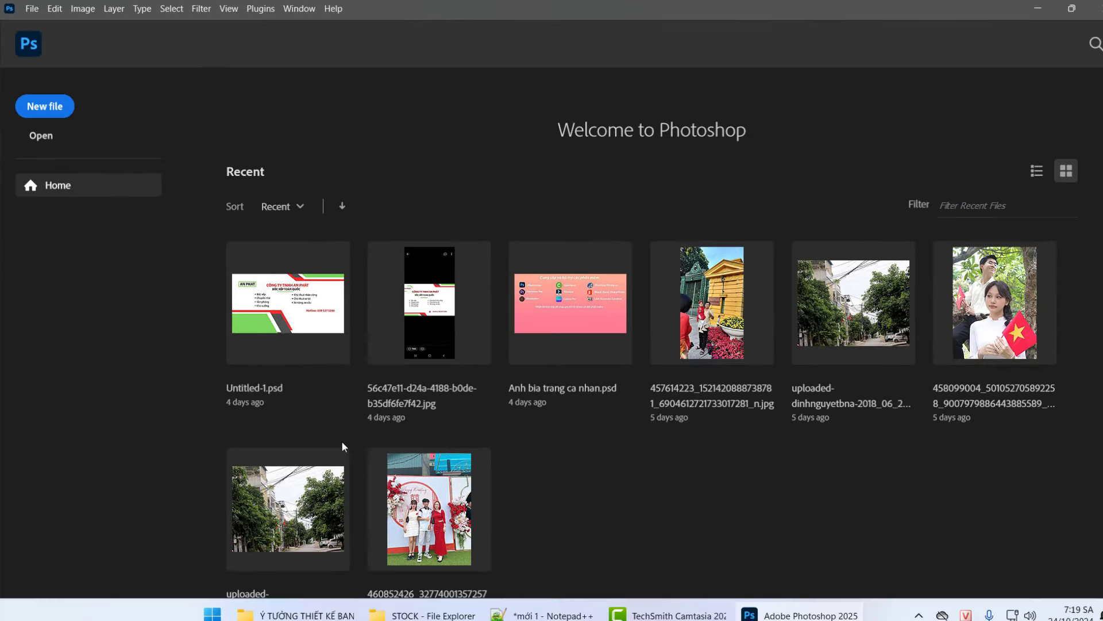
left_click(531, 603)
left_click(327, 447)
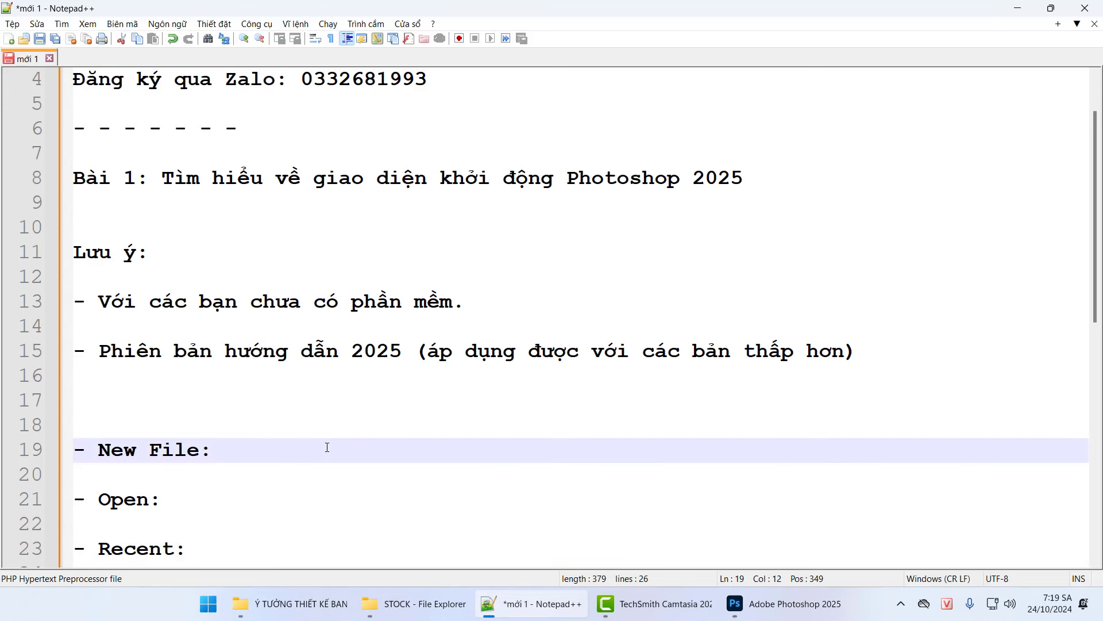
type("Tah")
key("BackSpace")
type("ạo ra 1 file thiê")
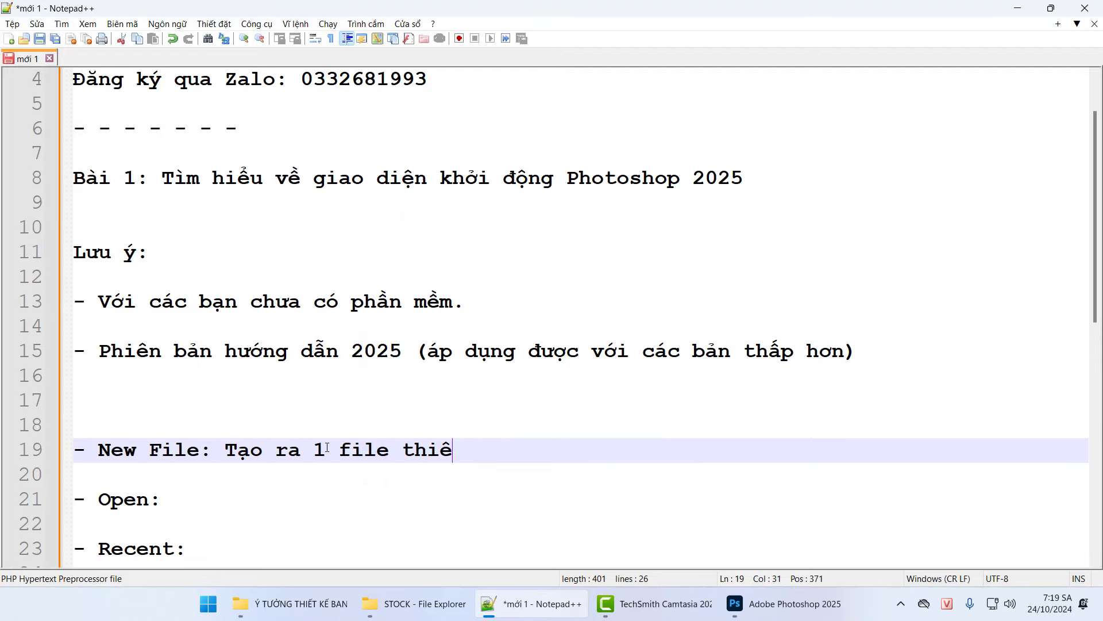
type("t ke mo")
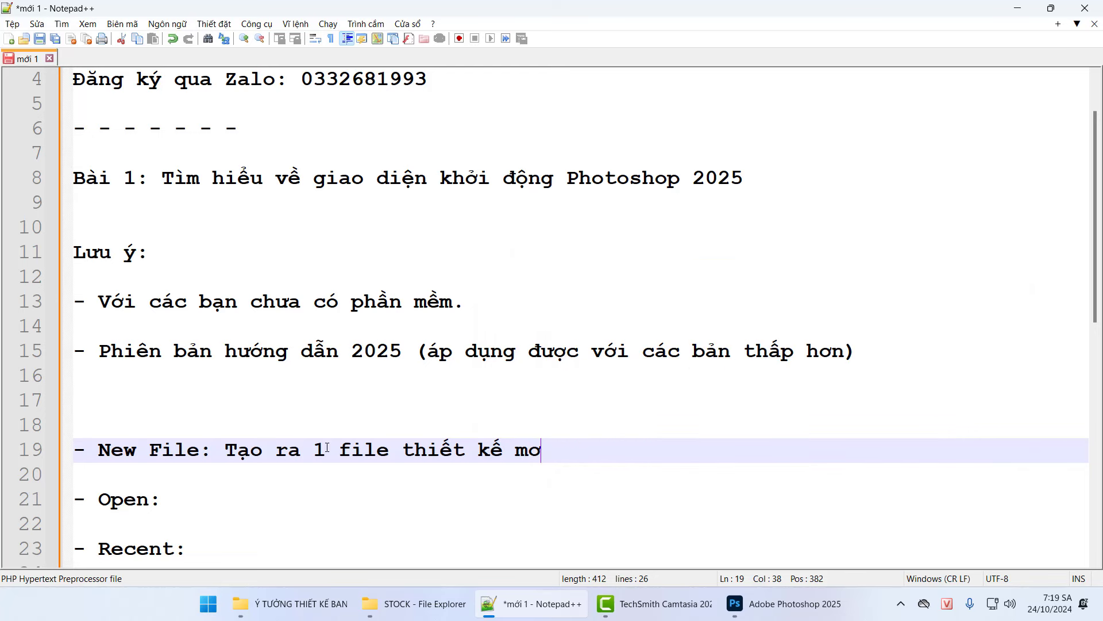
type("is.")
In the banner ideas folder, preview Ý tưởng (25), (27) and (40) in Photos.
left_click(299, 604)
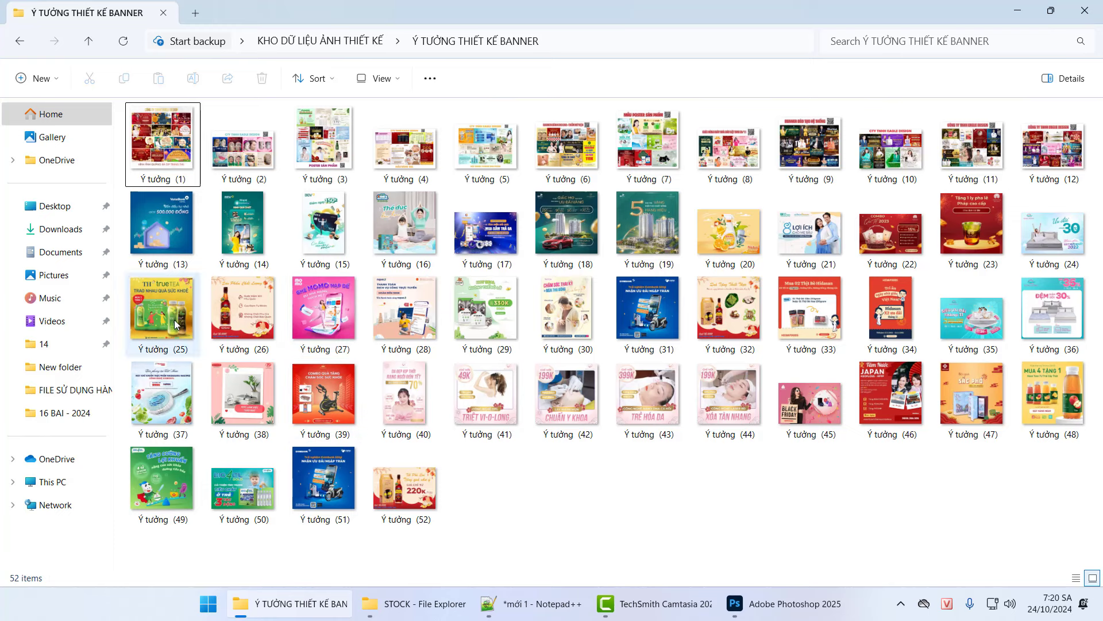
left_click(192, 329)
double_click(192, 329)
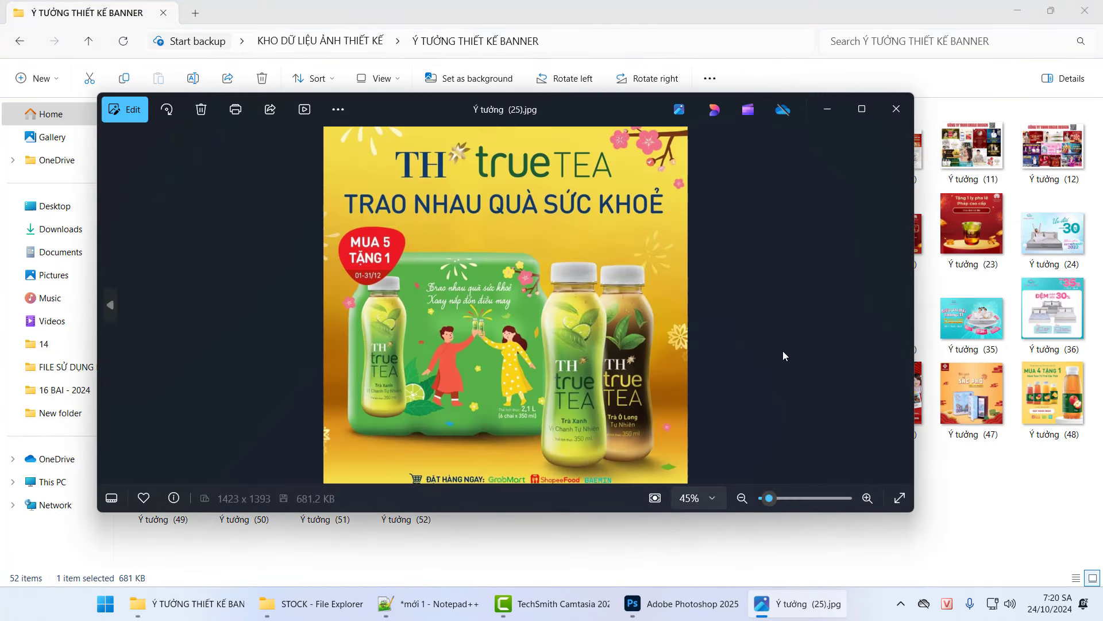
left_click(895, 109)
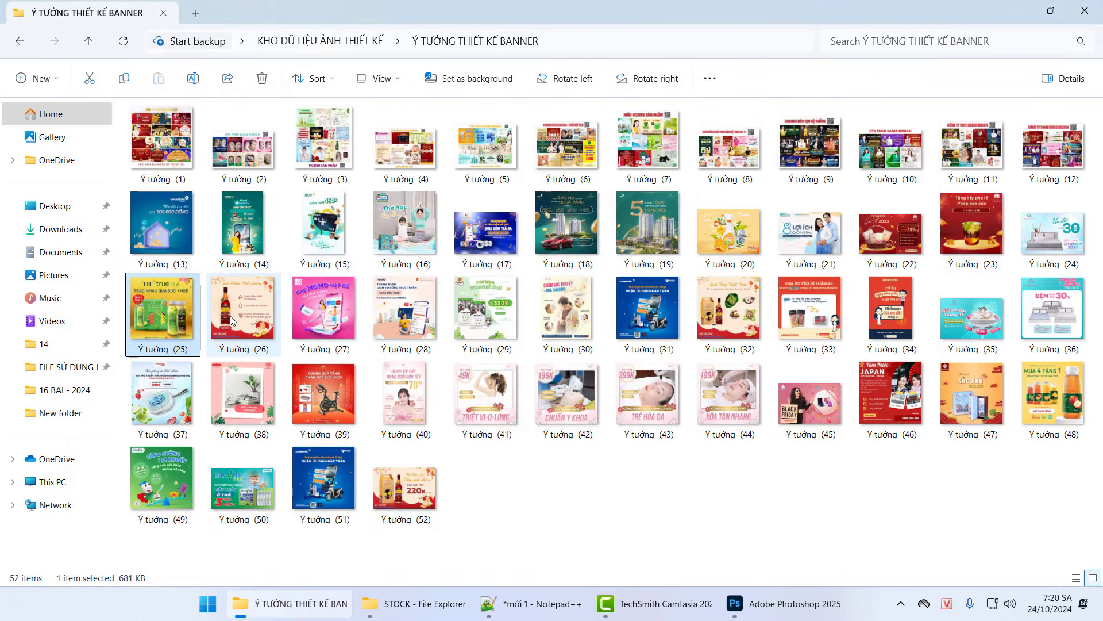
double_click(230, 315)
left_click(893, 110)
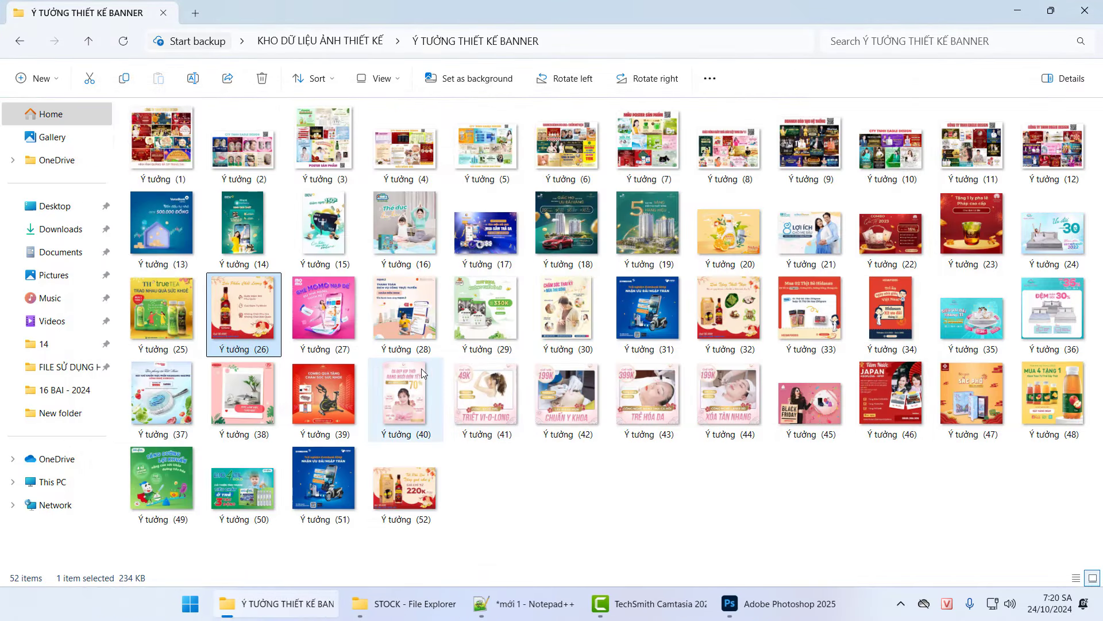
left_click(308, 313)
double_click(307, 314)
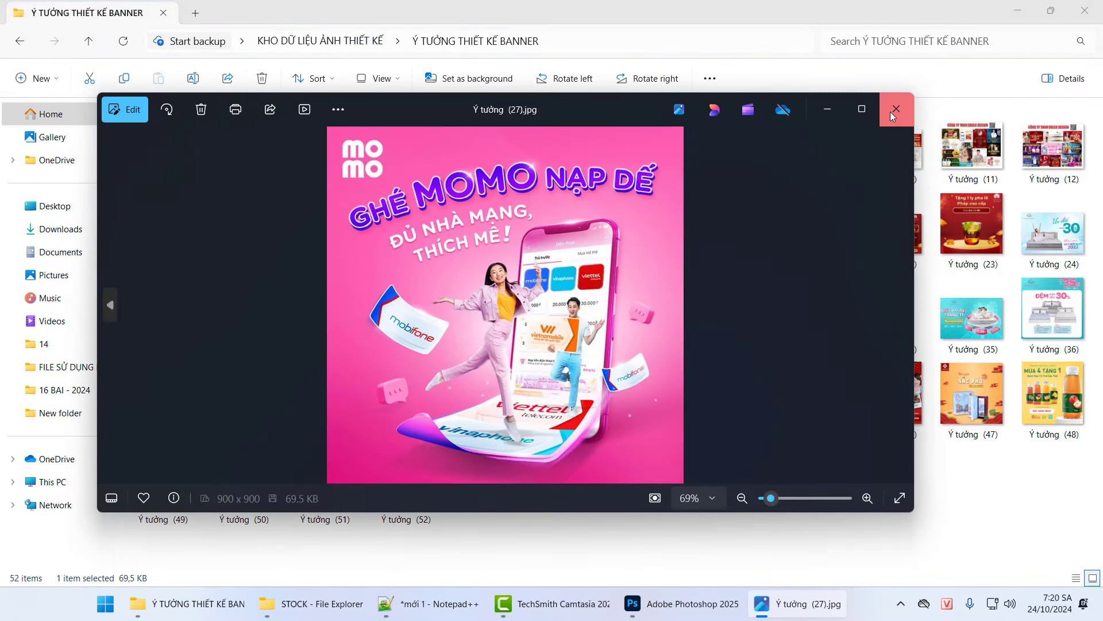
left_click(893, 110)
double_click(376, 387)
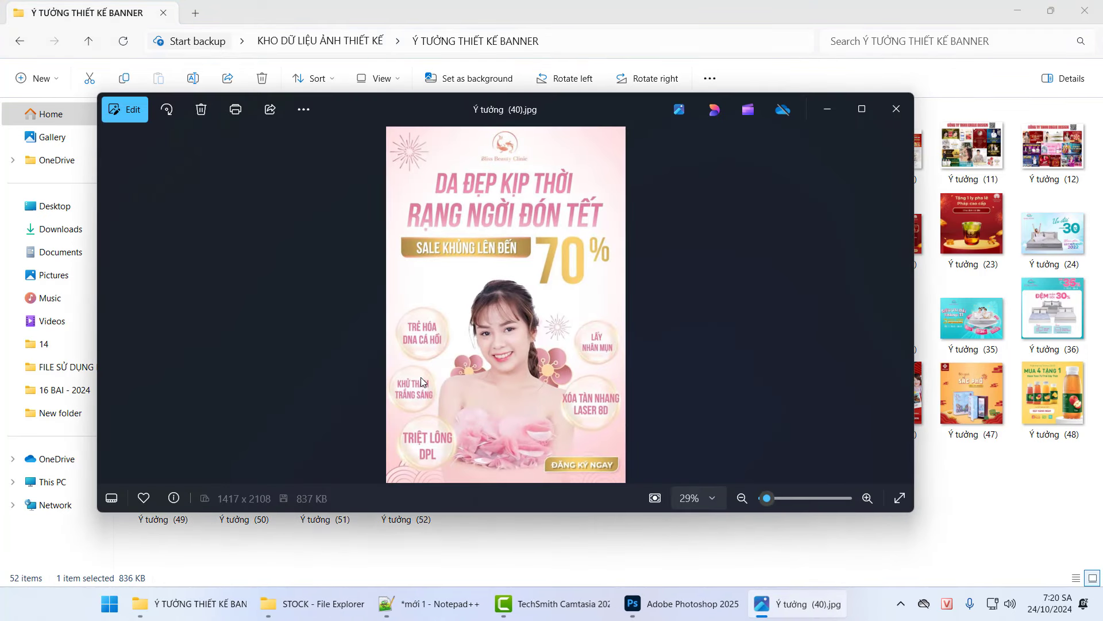
left_click(896, 109)
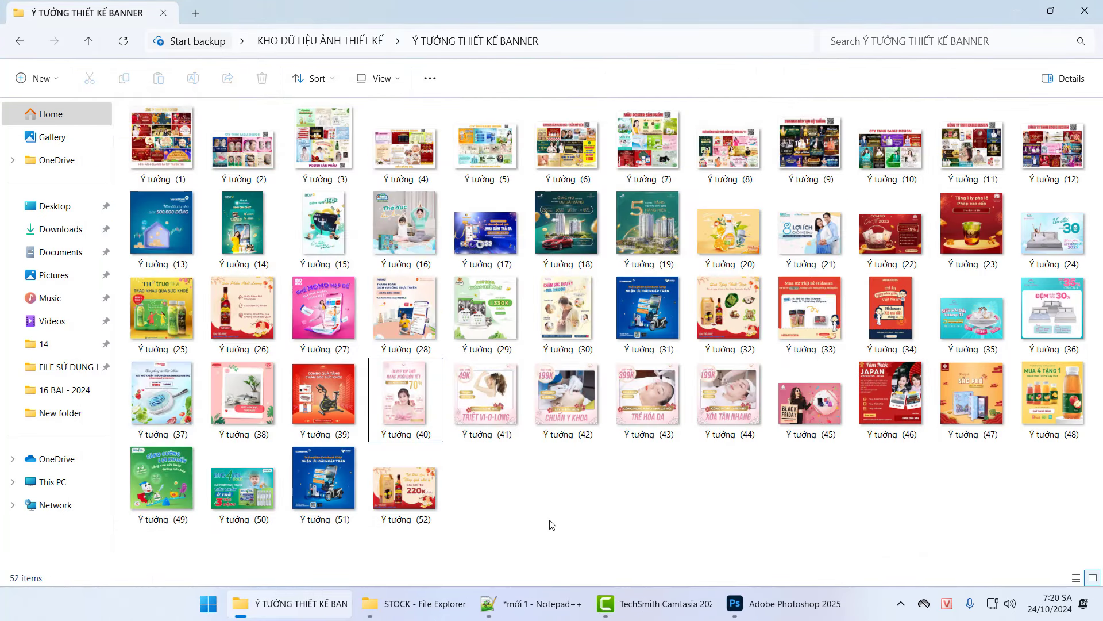
Check the notes, then preview banner images Ý tưởng (44) and (47).
left_click(557, 613)
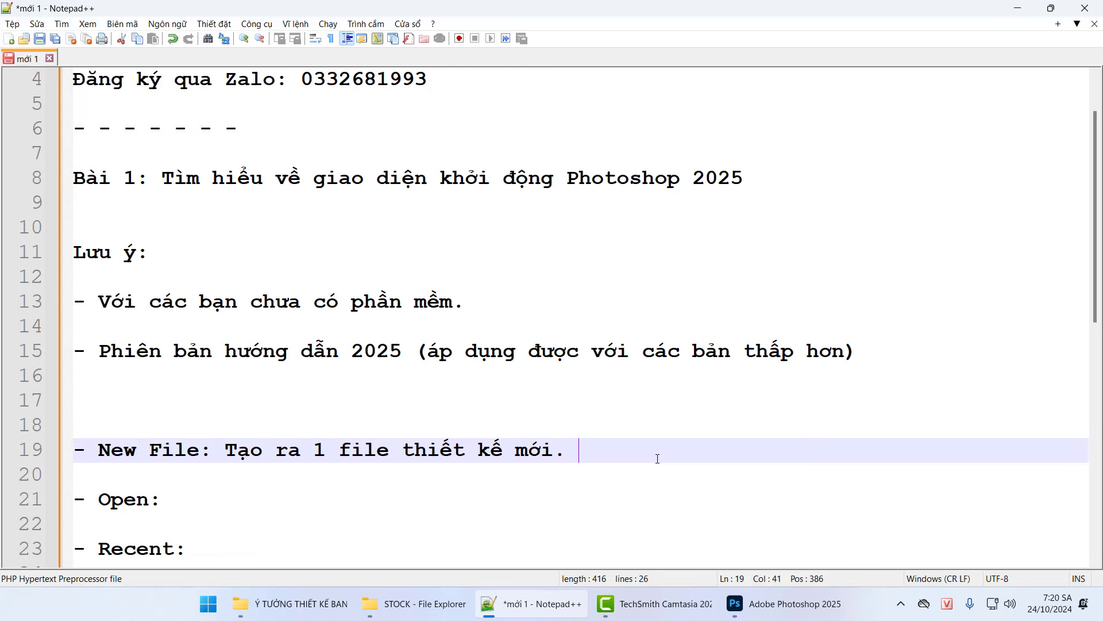
scroll(657, 458, "down", 2)
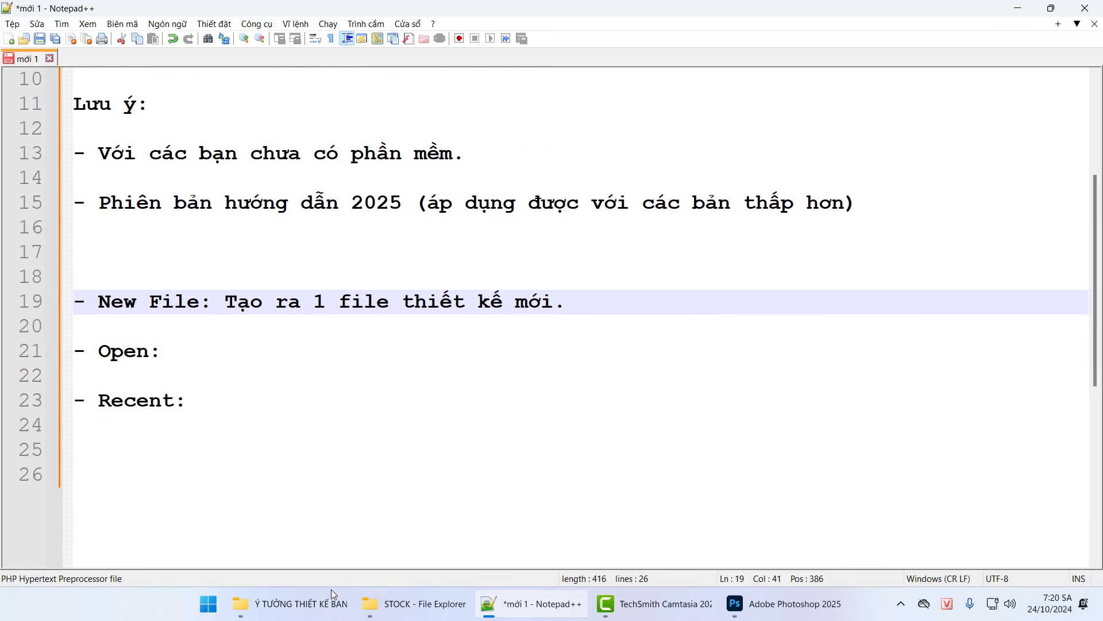
left_click(290, 604)
double_click(711, 406)
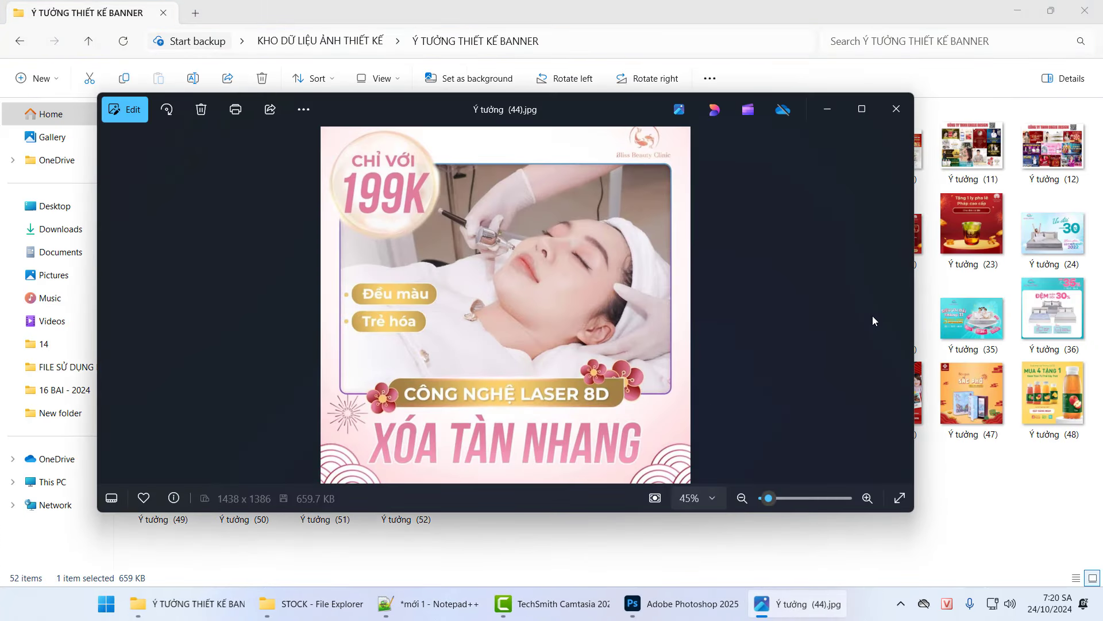
left_click(897, 107)
double_click(945, 416)
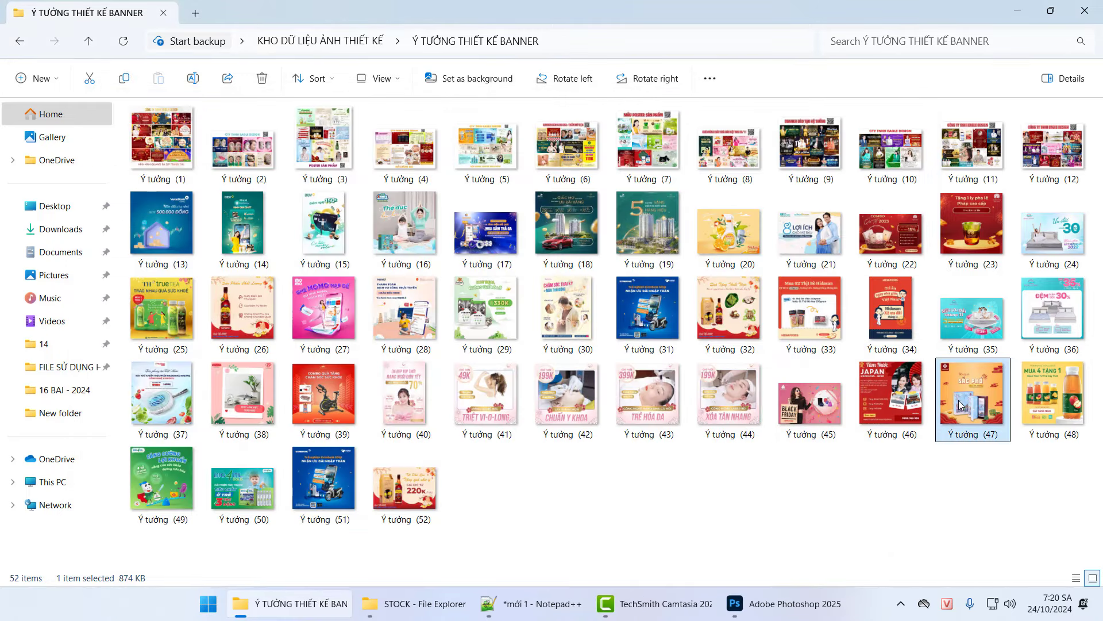
left_click(894, 110)
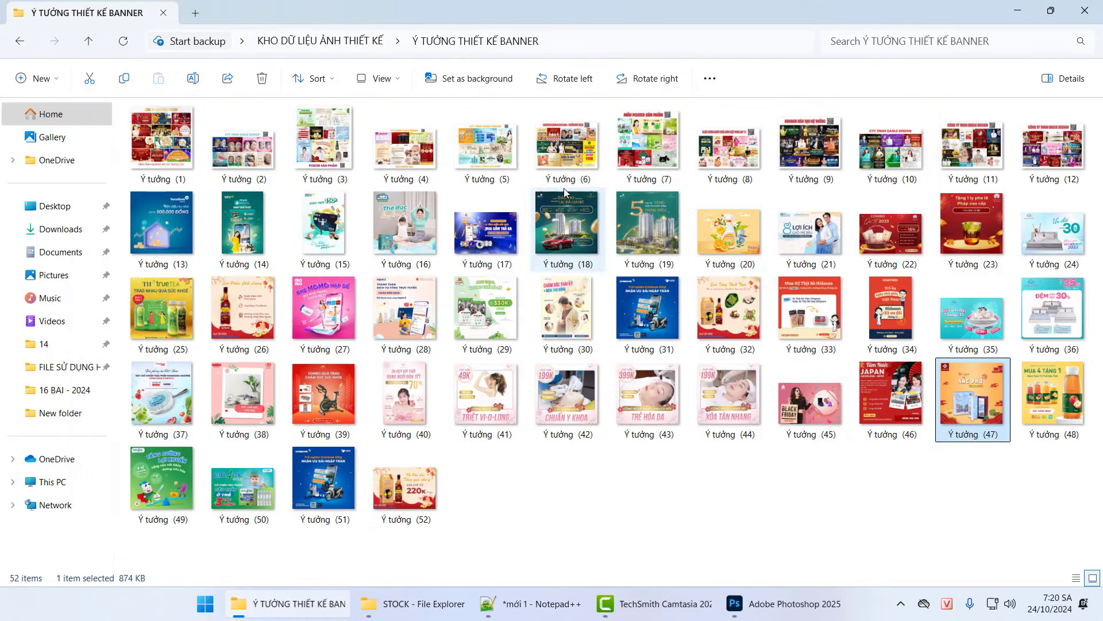
Preview Ý tưởng (5) and (52), then box-select all 52 banner images.
double_click(491, 161)
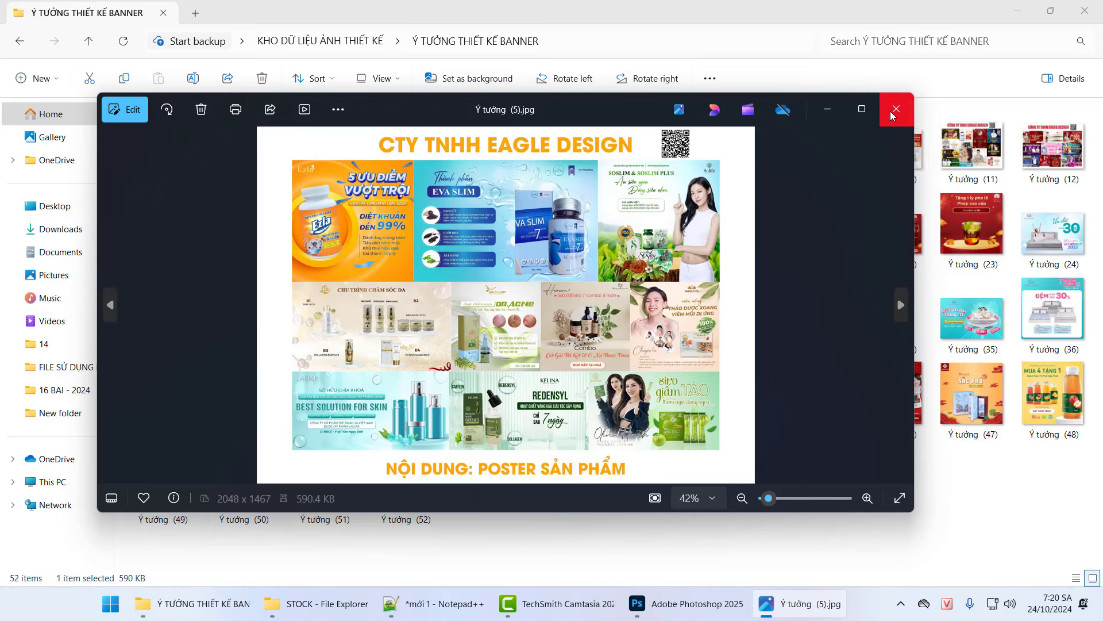
left_click(897, 108)
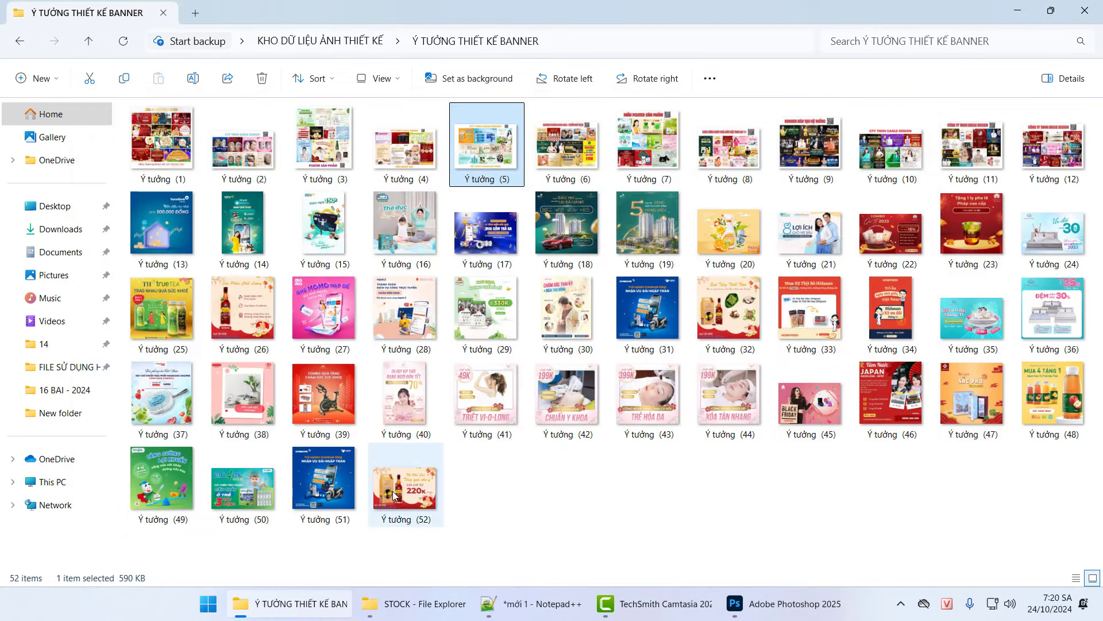
double_click(394, 490)
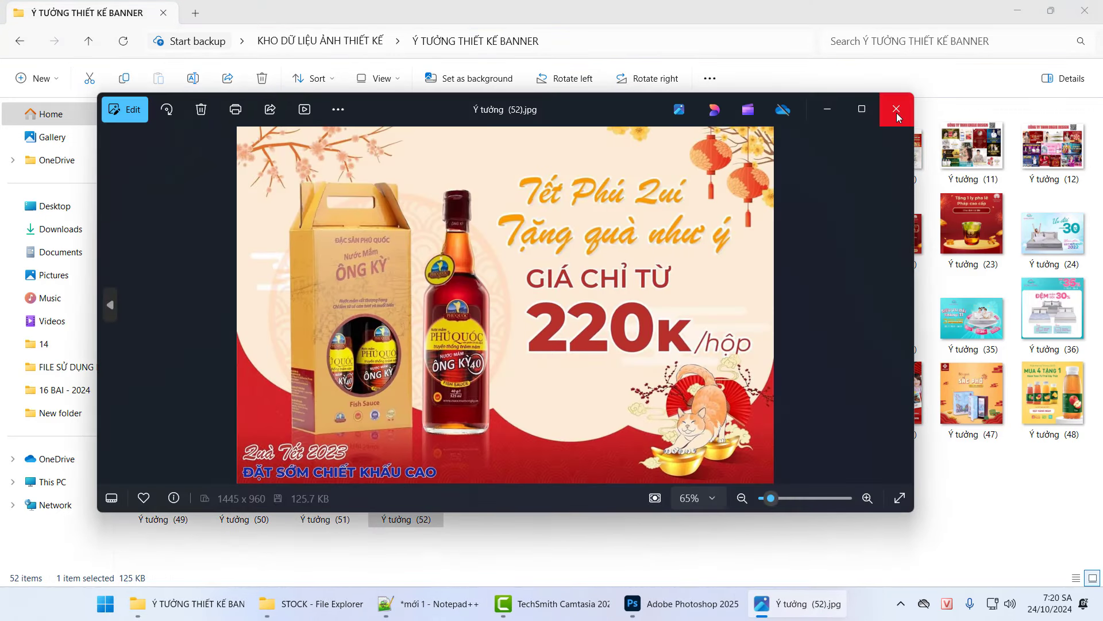
left_click(896, 113)
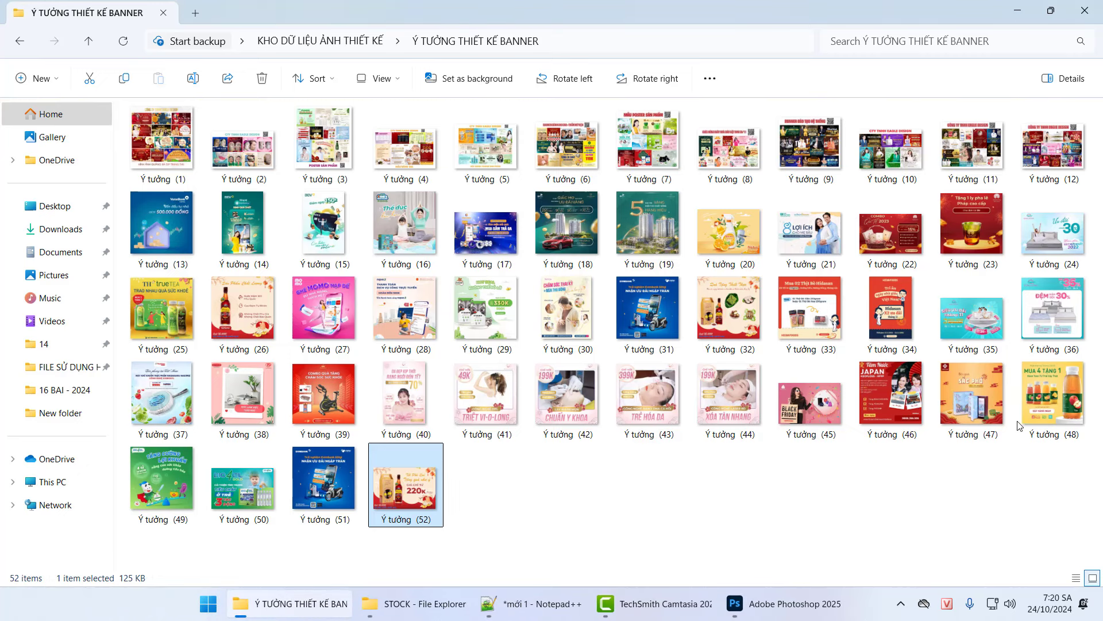
left_click_drag(1069, 538, 156, 130)
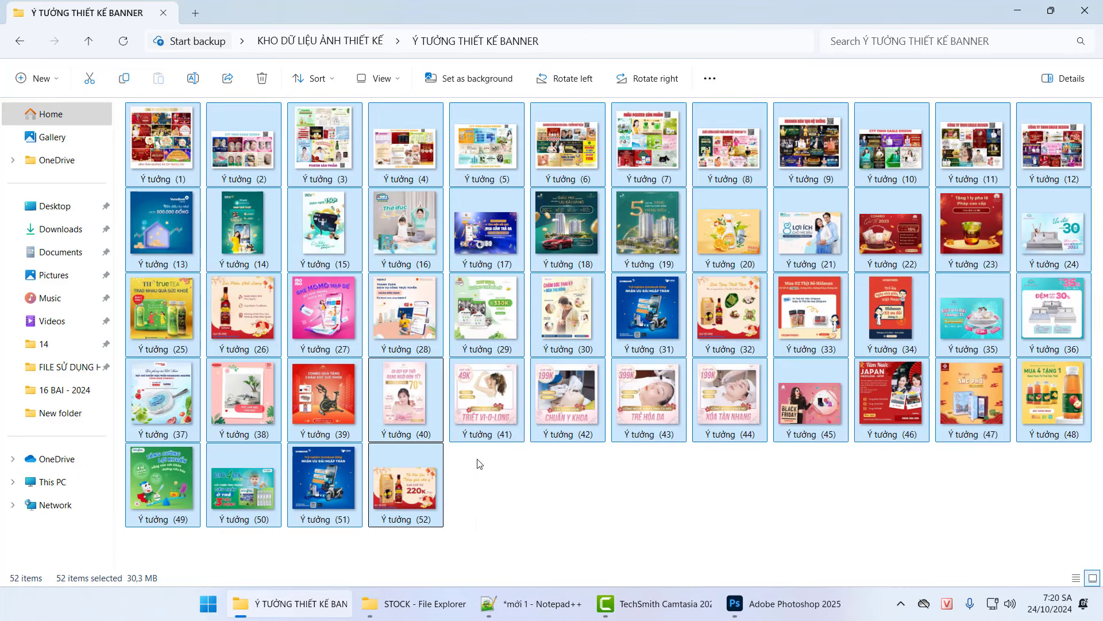
left_click(569, 486)
Describe Open on line 21: 'Mở các ảnh lưu ở trên máy tính, ảnh chụp, tải xuống từ trên mạng.'.
left_click(529, 604)
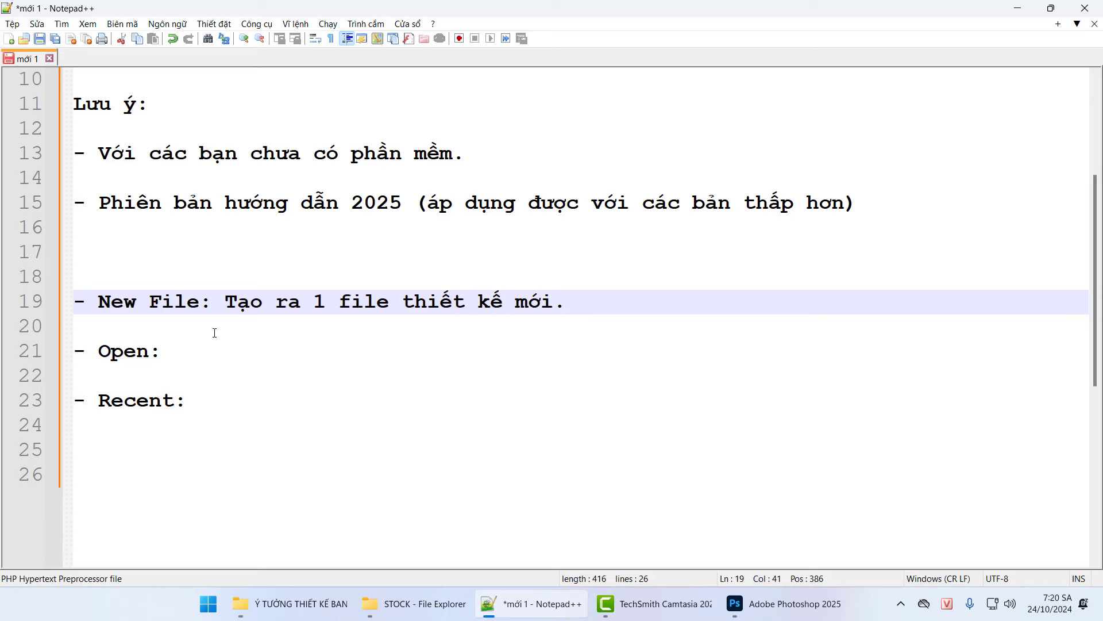
left_click(784, 603)
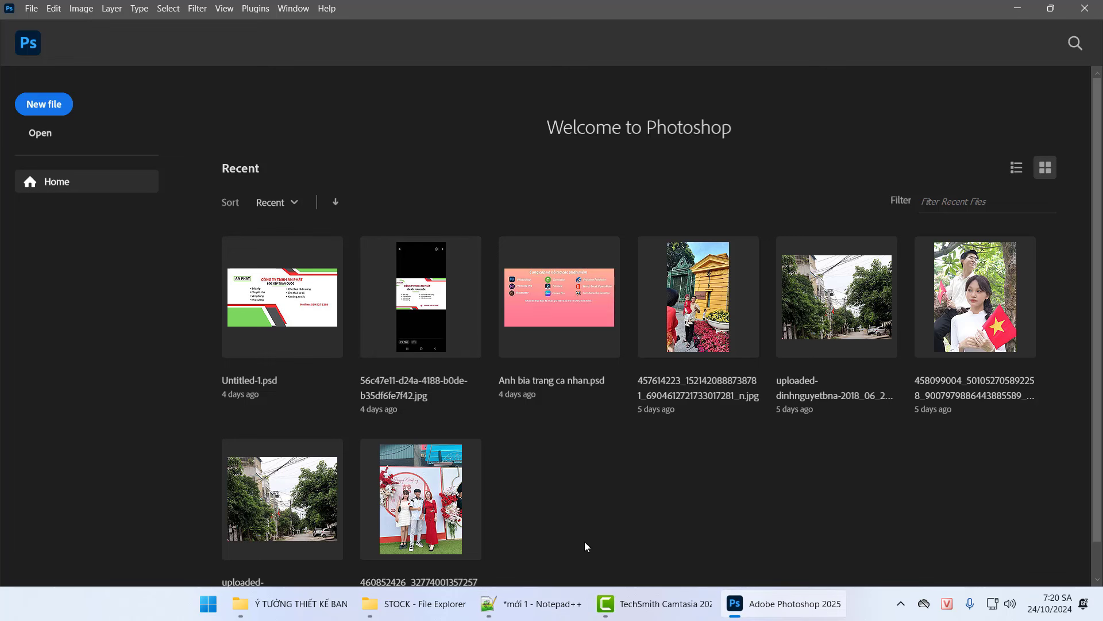
left_click(540, 604)
left_click(282, 354)
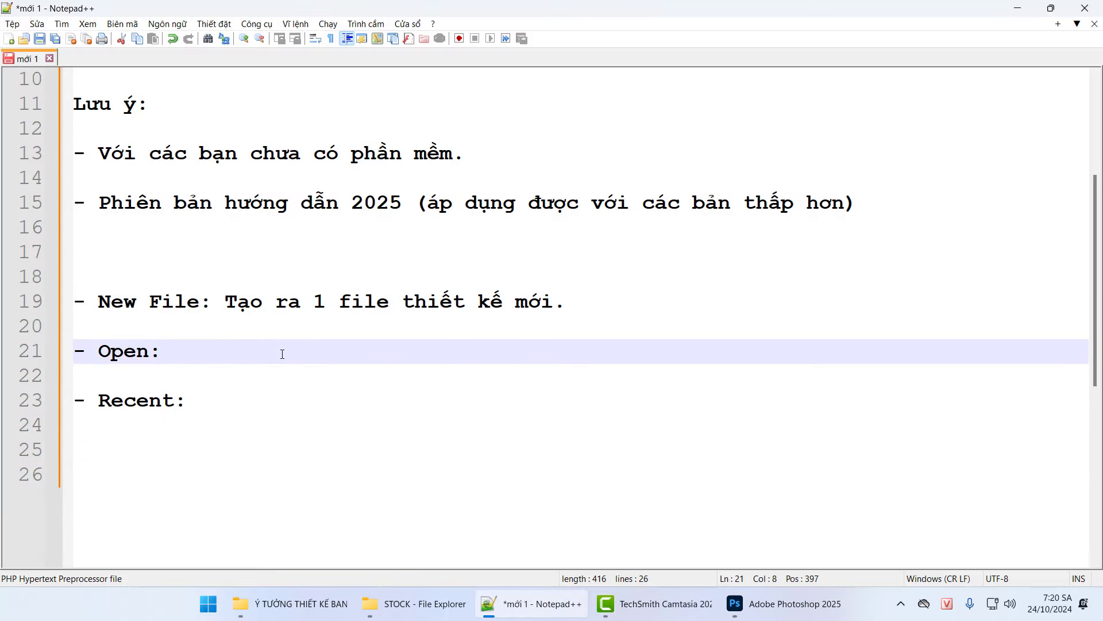
type("Mở cac")
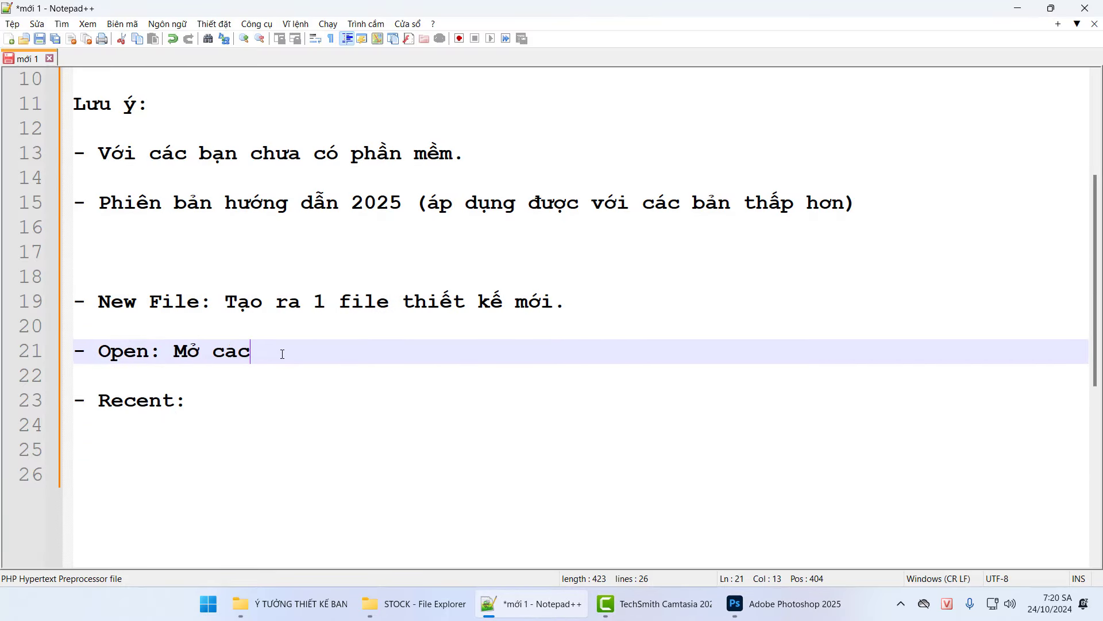
type(" anh ")
type("b")
key("BackSpace")
type("lưu ở ")
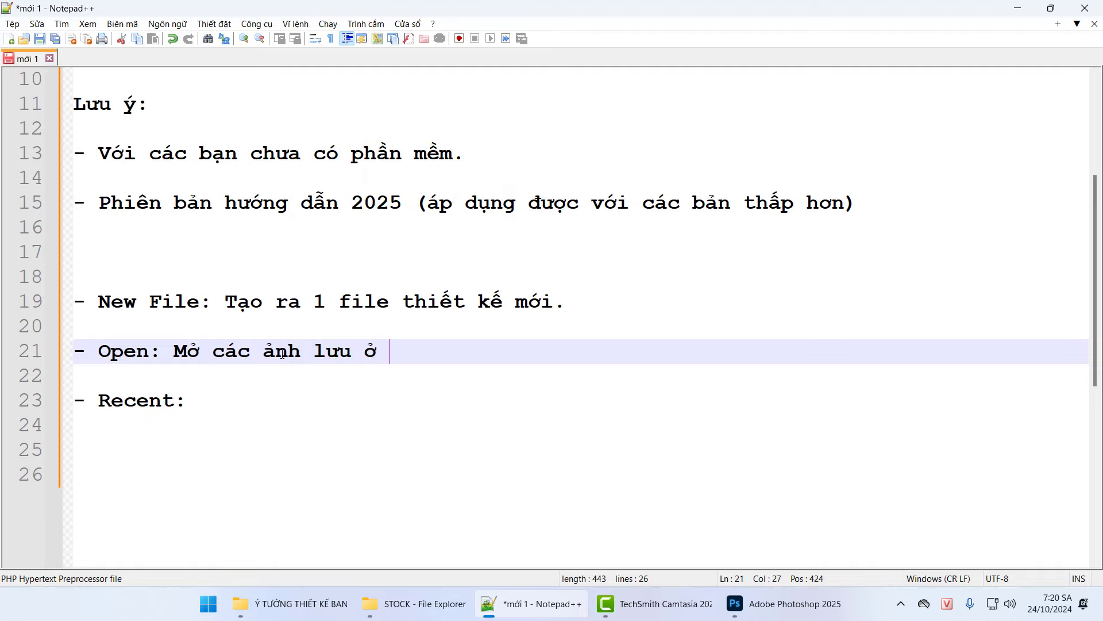
type("trên máy tính")
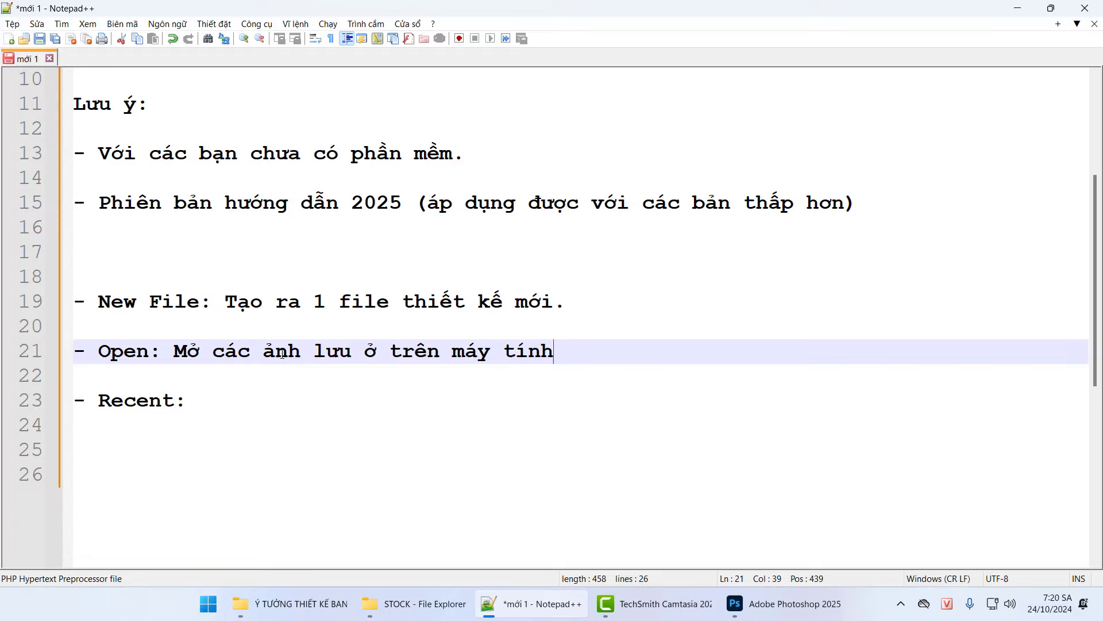
type(", ảnh chụp")
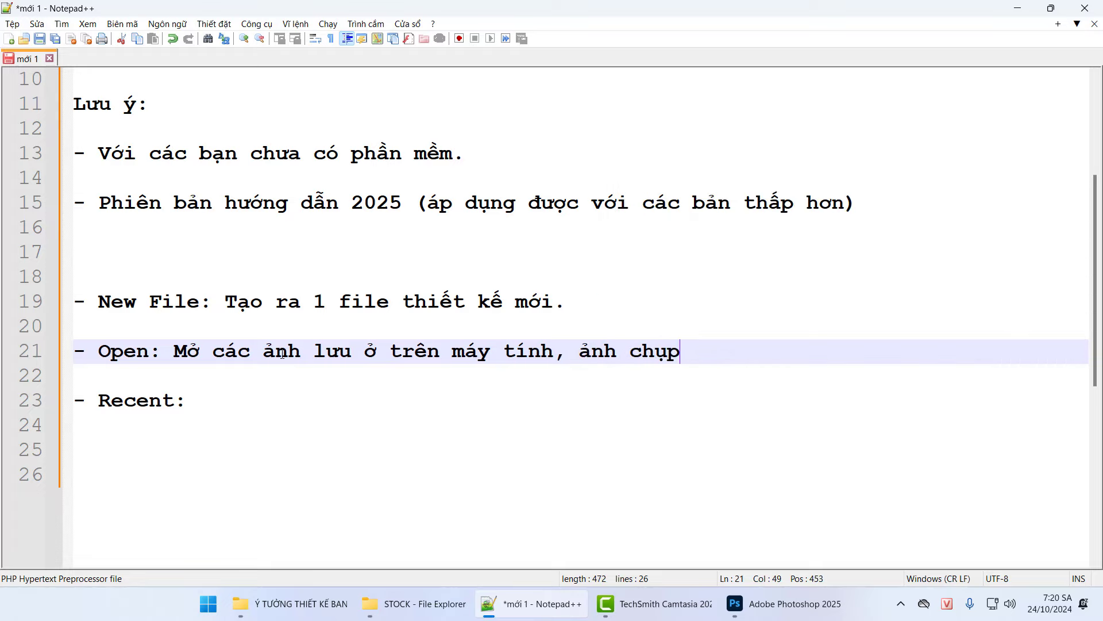
type(", tải xuô")
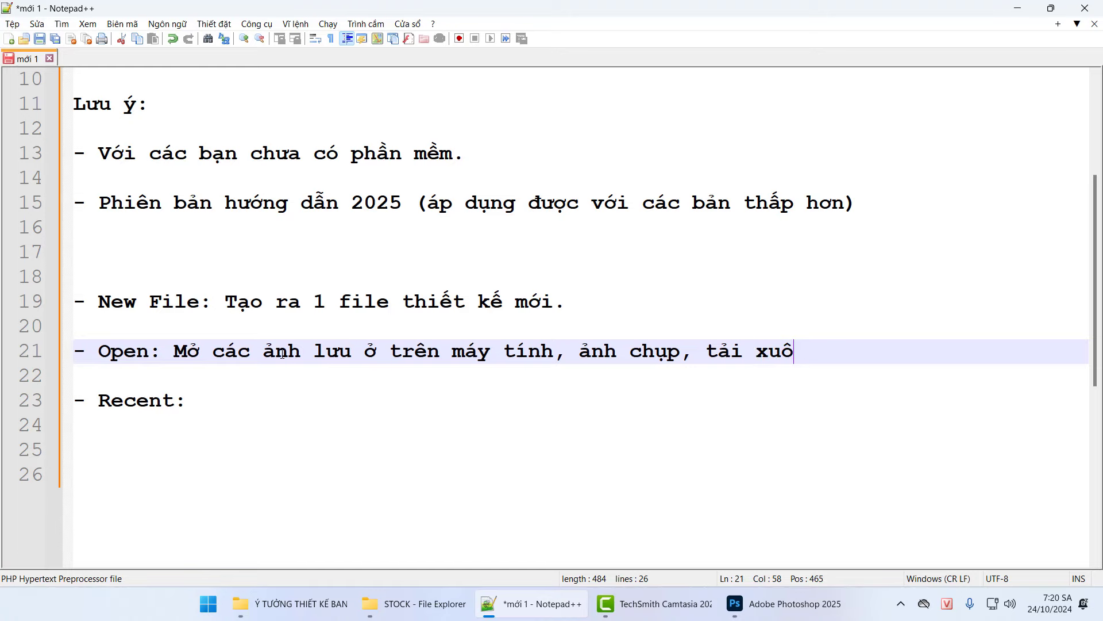
key("BackSpace")
type("ống từ trên mạng")
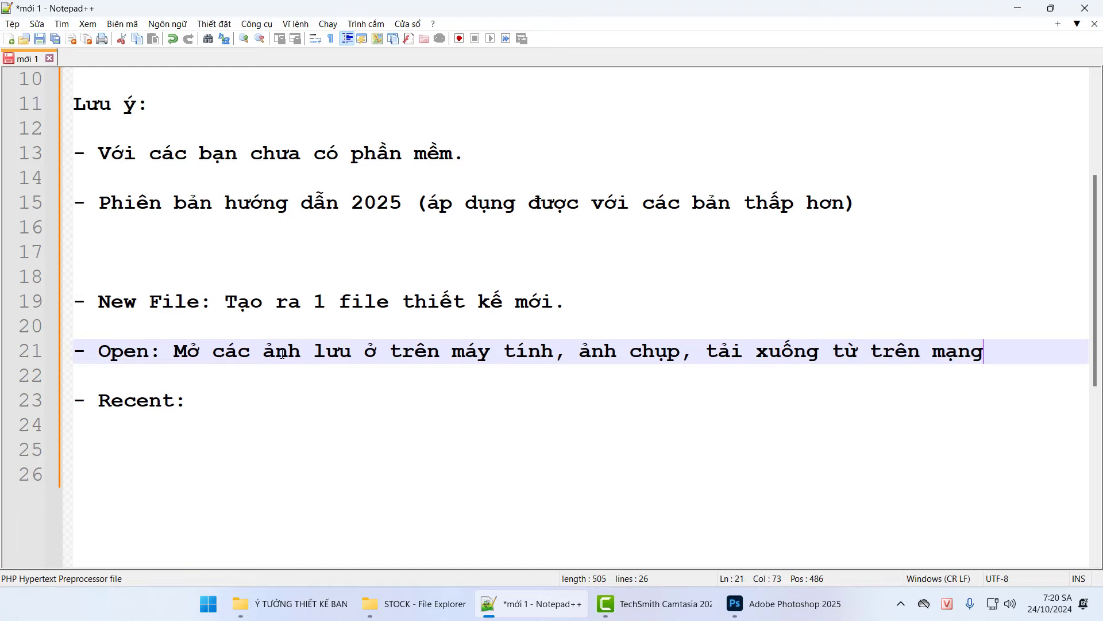
type(".")
Step through the STOCK photos, preview the yellow-gate shot, then bring Photoshop's Home forward.
left_click(413, 604)
left_click(335, 195)
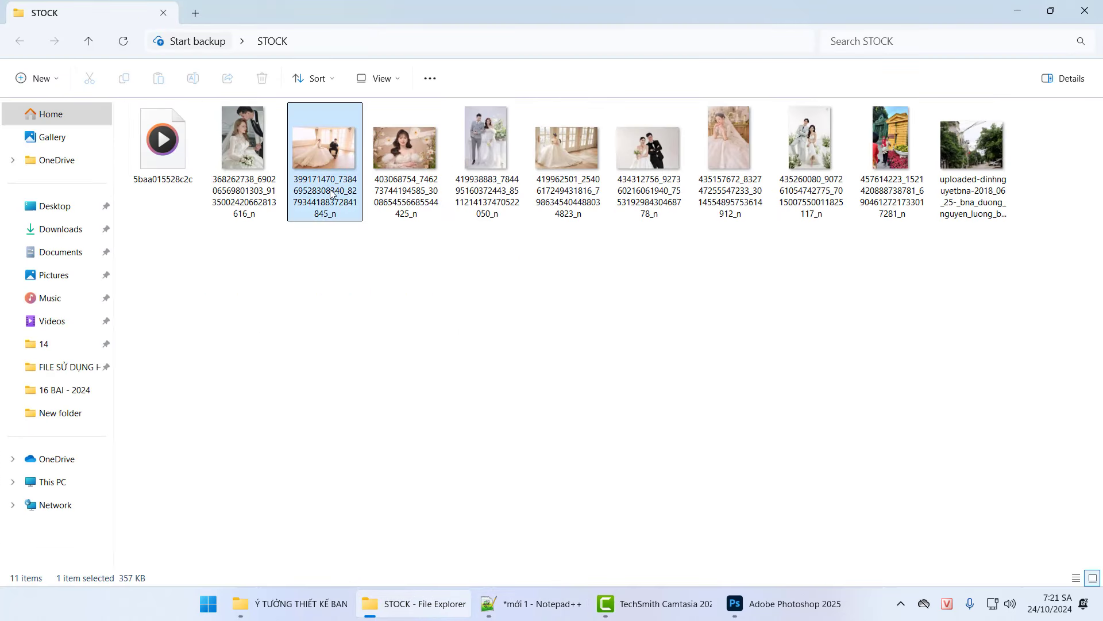
left_click(491, 193)
left_click(555, 198)
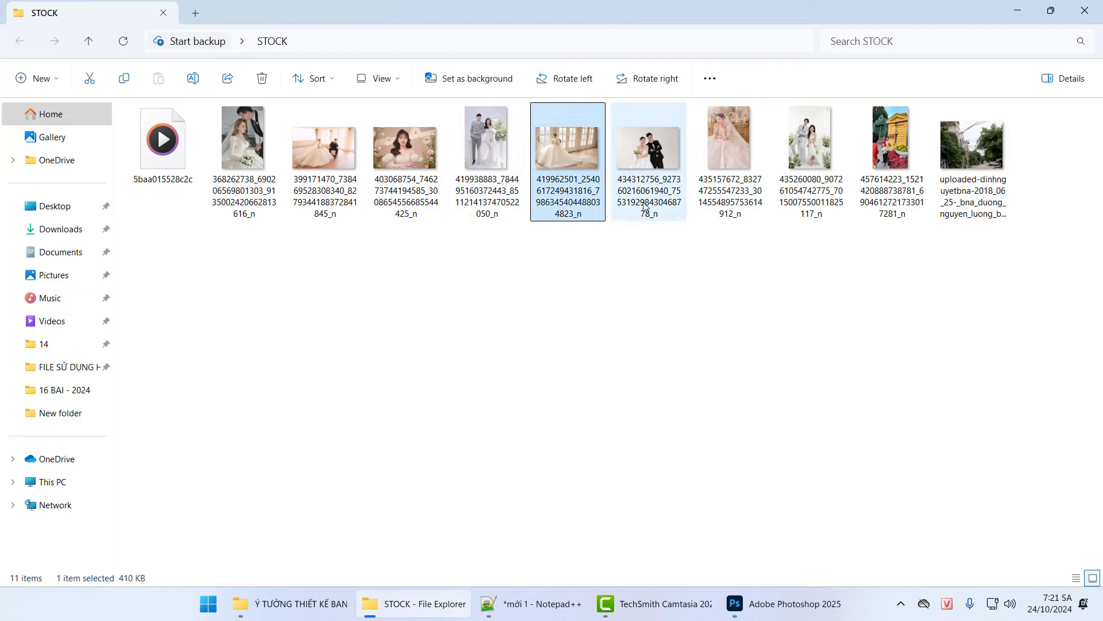
left_click(647, 204)
left_click(730, 207)
left_click(822, 213)
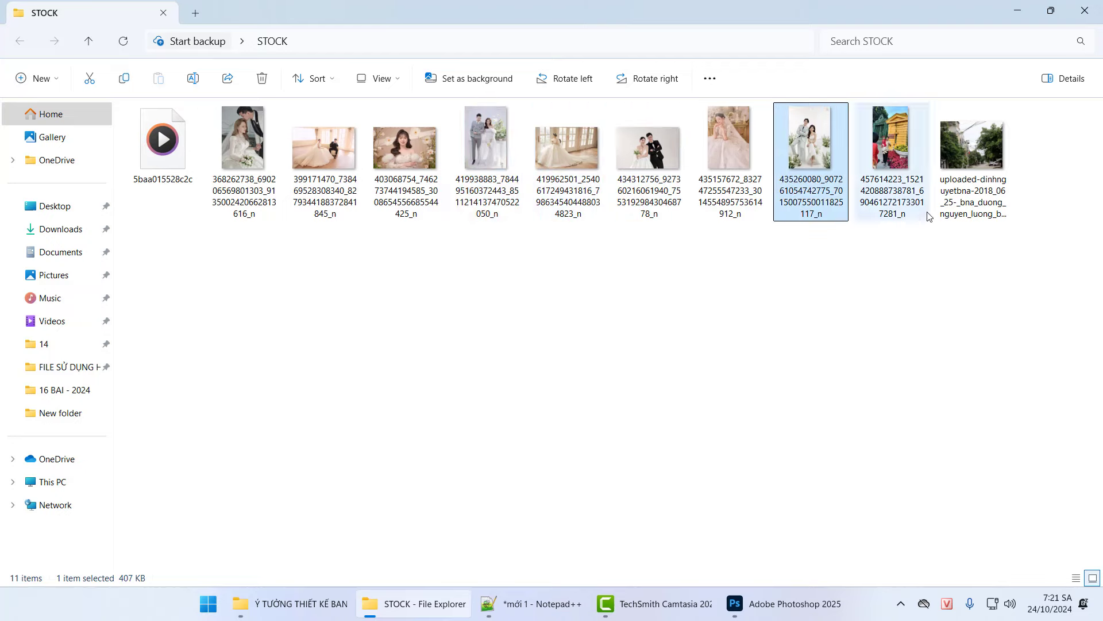
double_click(911, 202)
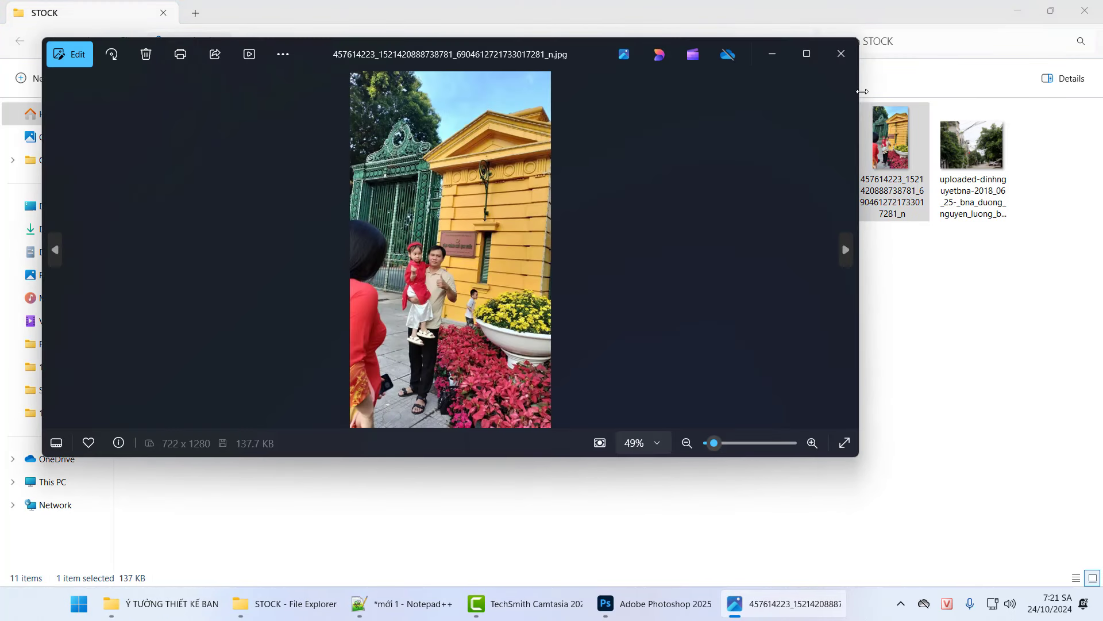
left_click(841, 53)
left_click(782, 604)
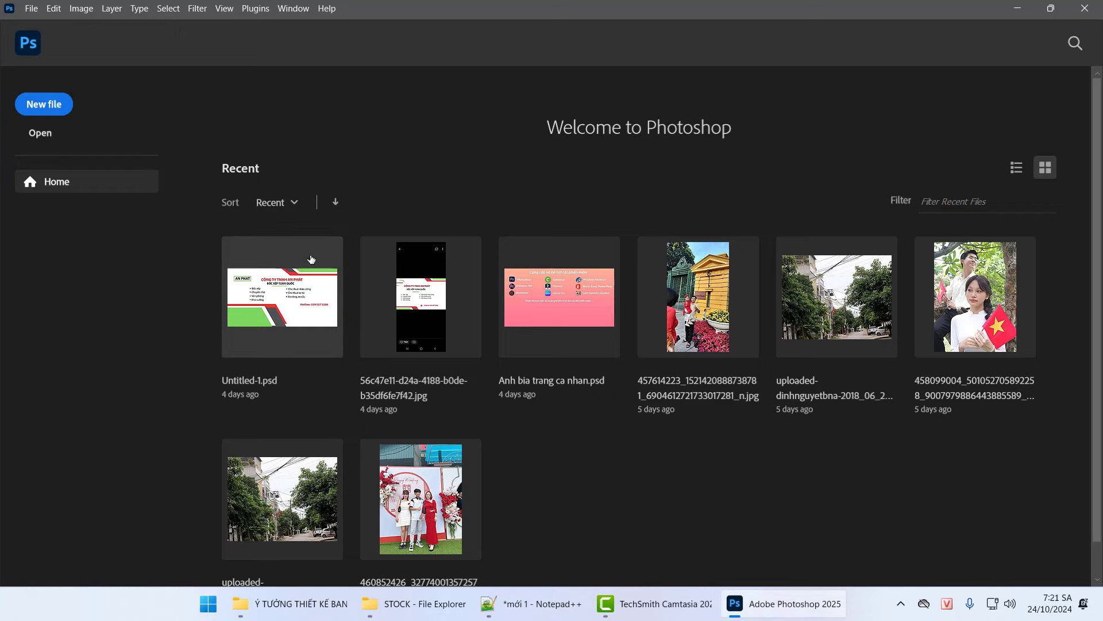
left_click(43, 104)
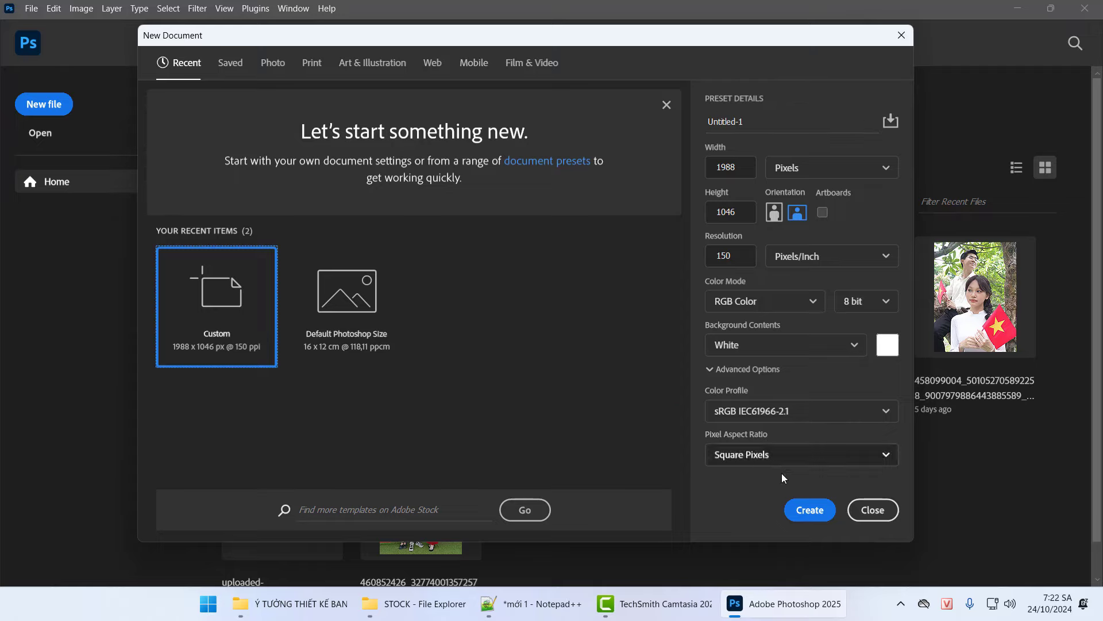
left_click(811, 510)
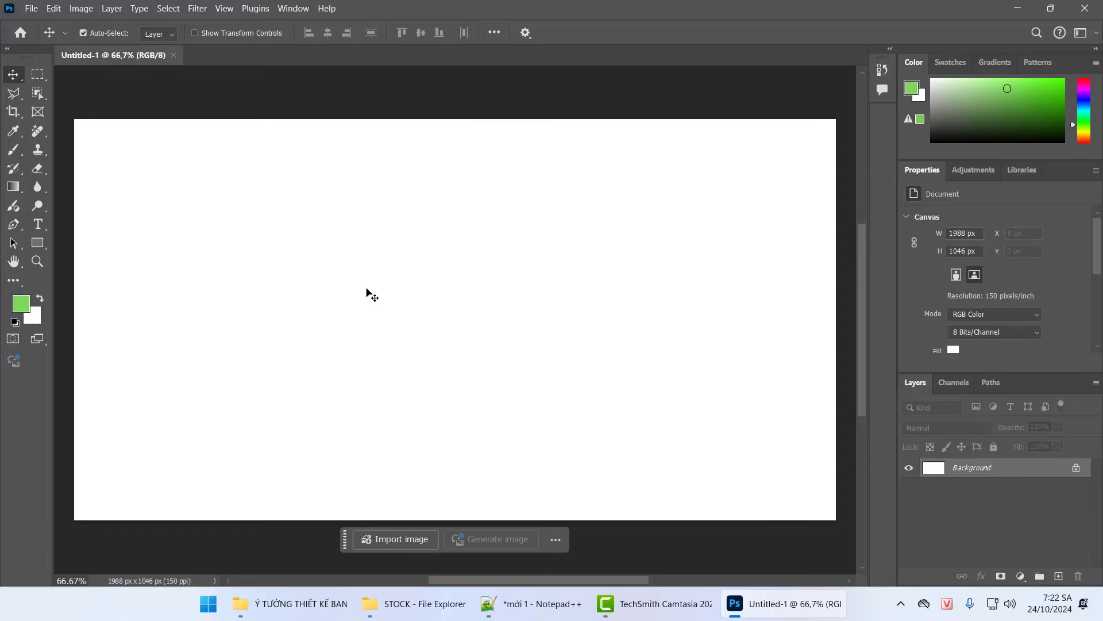
left_click(289, 604)
double_click(491, 330)
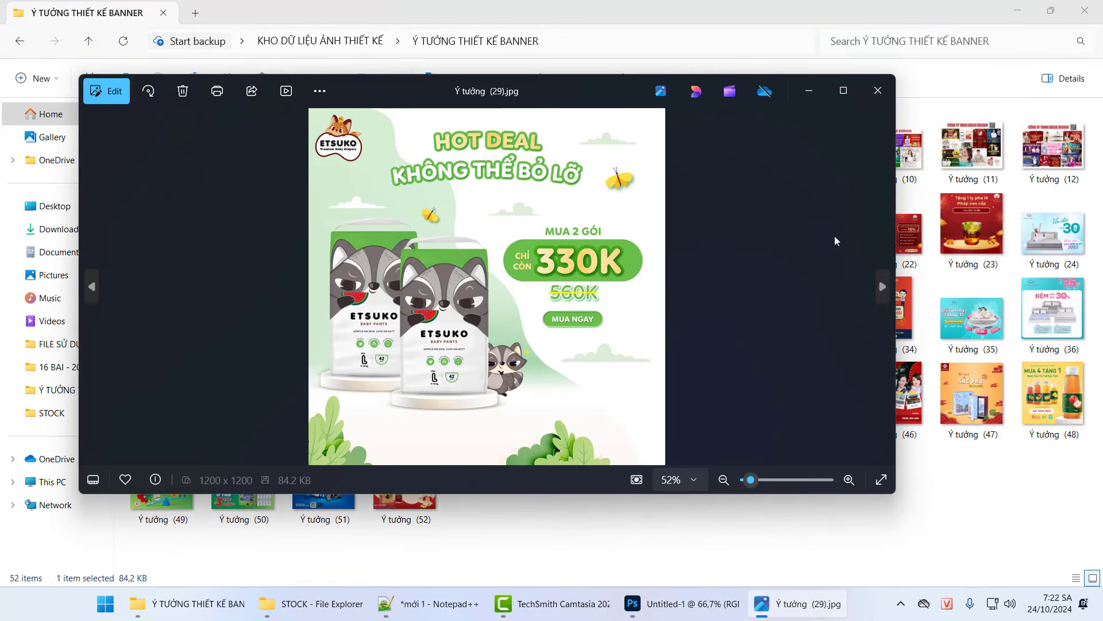
left_click(877, 90)
mouse_move(1070, 522)
left_mouse_down()
mouse_move(875, 503)
mouse_move(160, 170)
left_mouse_up()
left_click(784, 604)
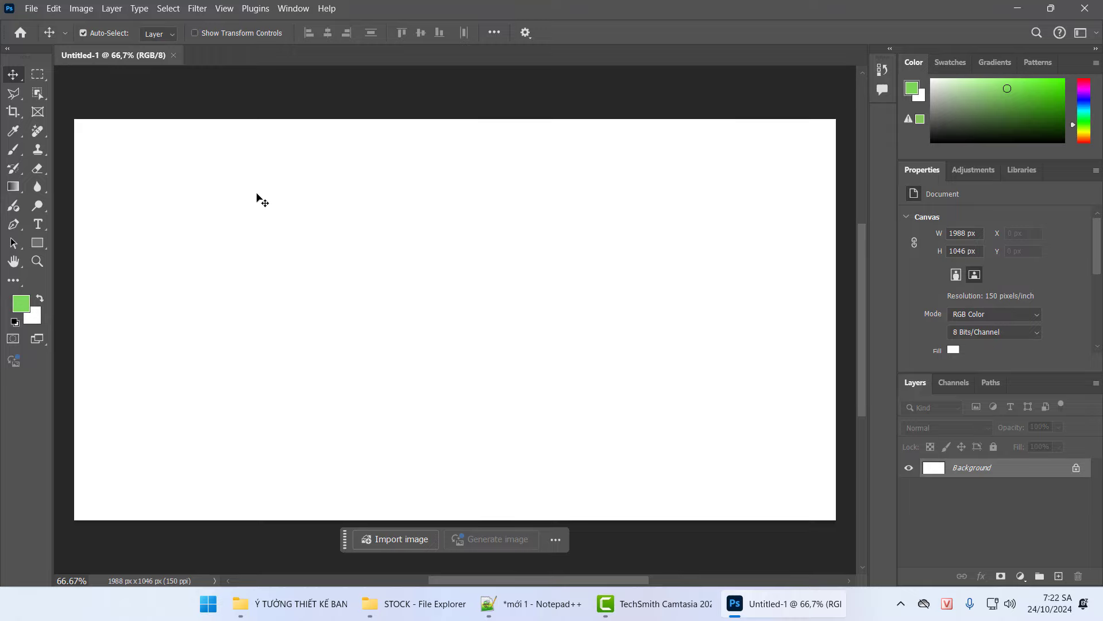
left_click(173, 55)
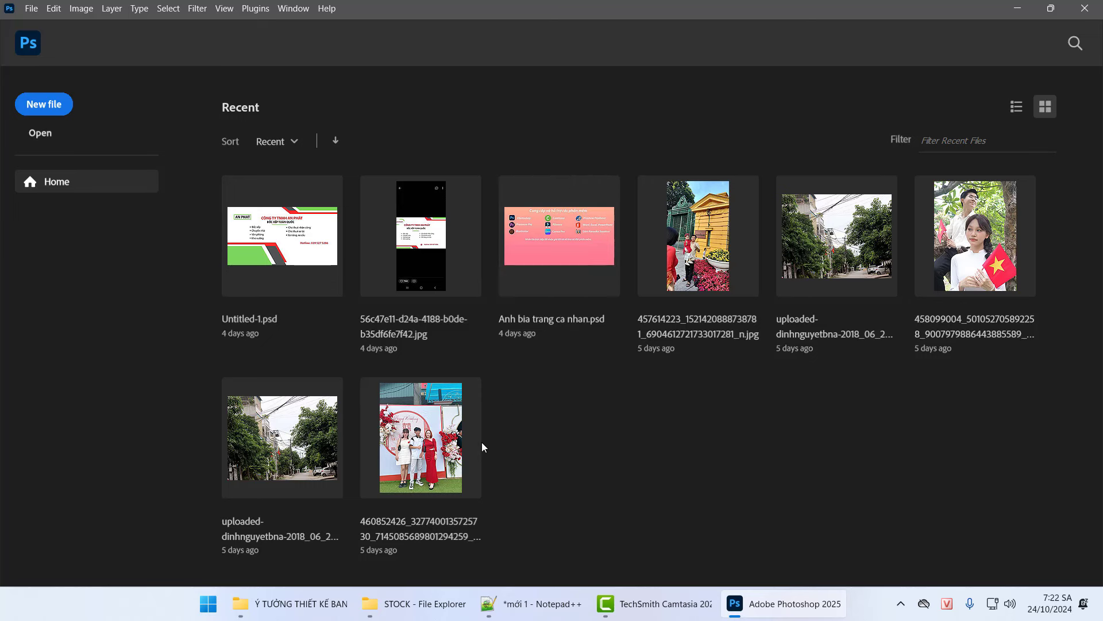
Open the wedding portrait 434312756_…_n.jpg from Desktop > STOCK through the Open dialog.
left_click(414, 603)
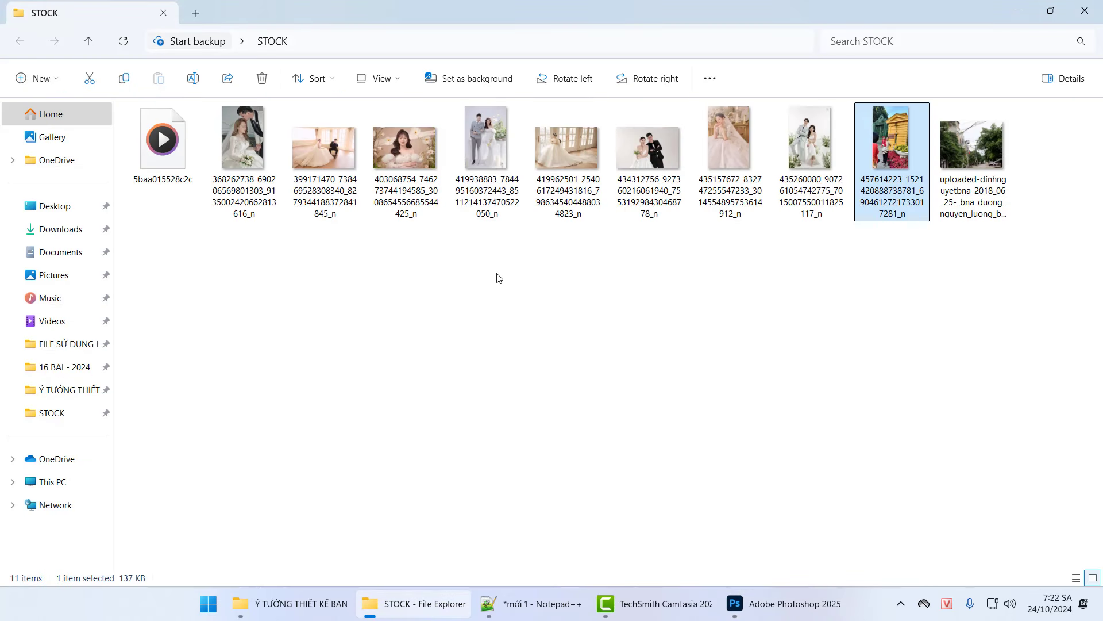
left_click(784, 601)
left_click(36, 136)
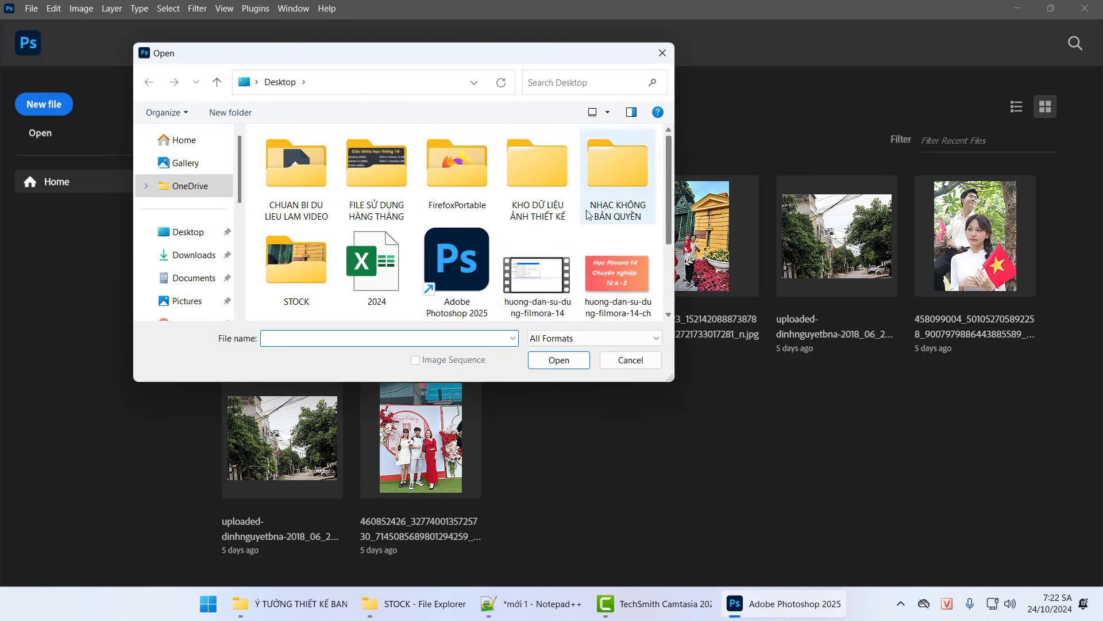
left_click(233, 238)
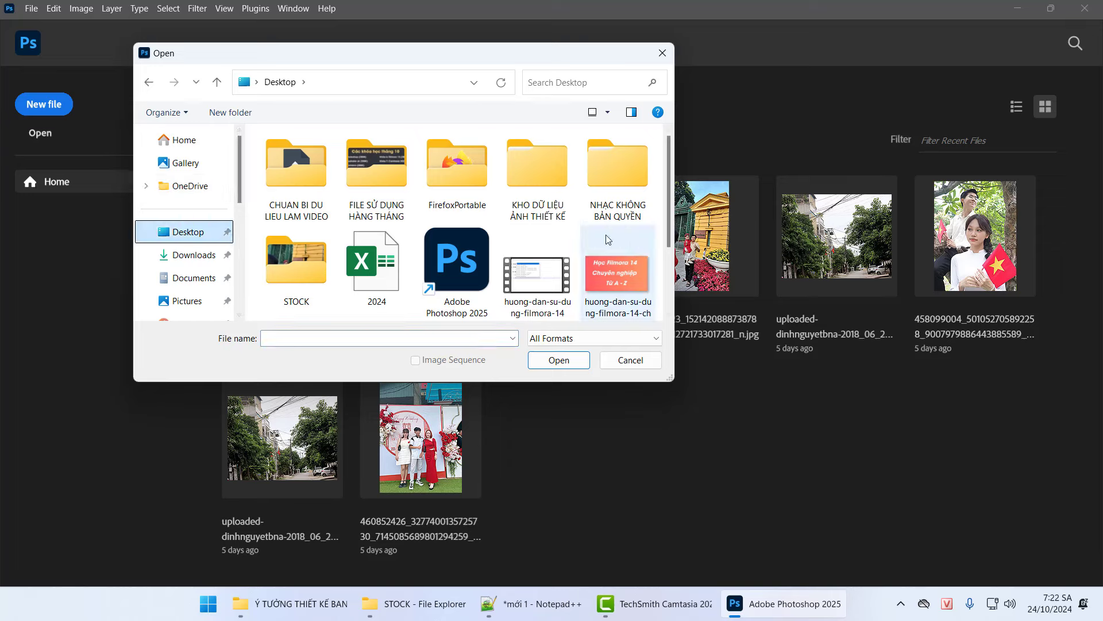
left_click_drag(666, 182, 662, 212)
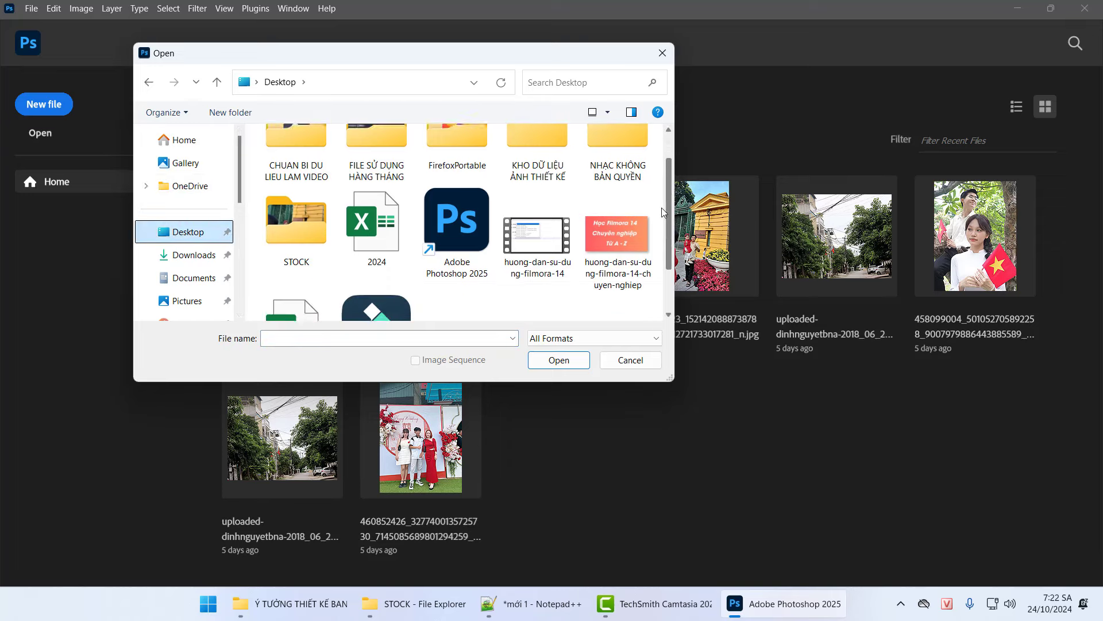
double_click(285, 220)
scroll(517, 270, "down", 3)
scroll(486, 281, "up", 1)
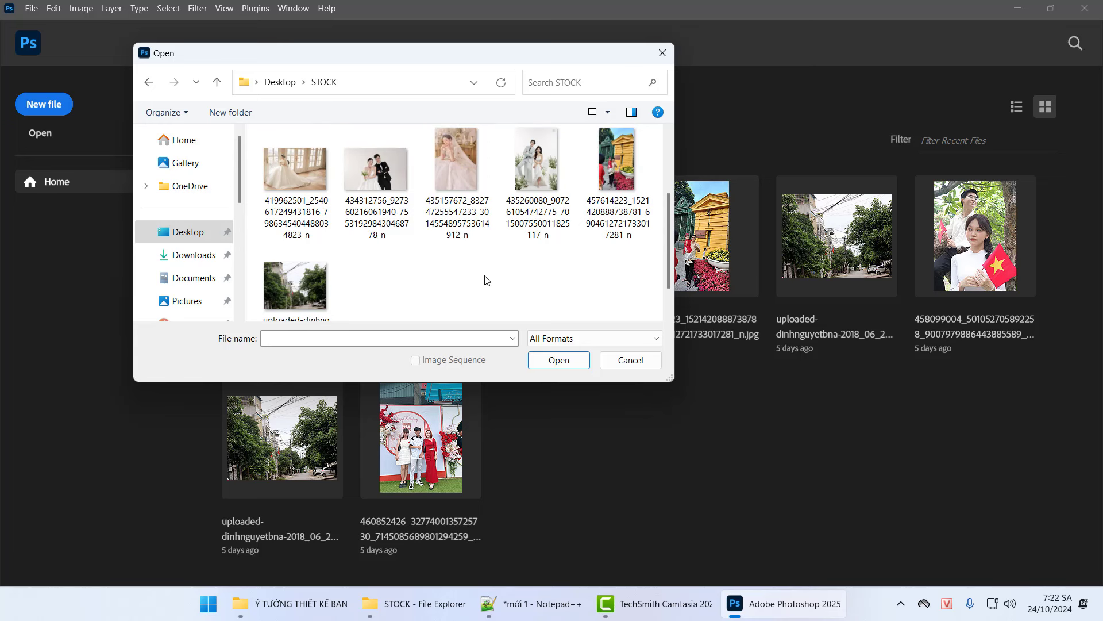
scroll(486, 280, "up", 2)
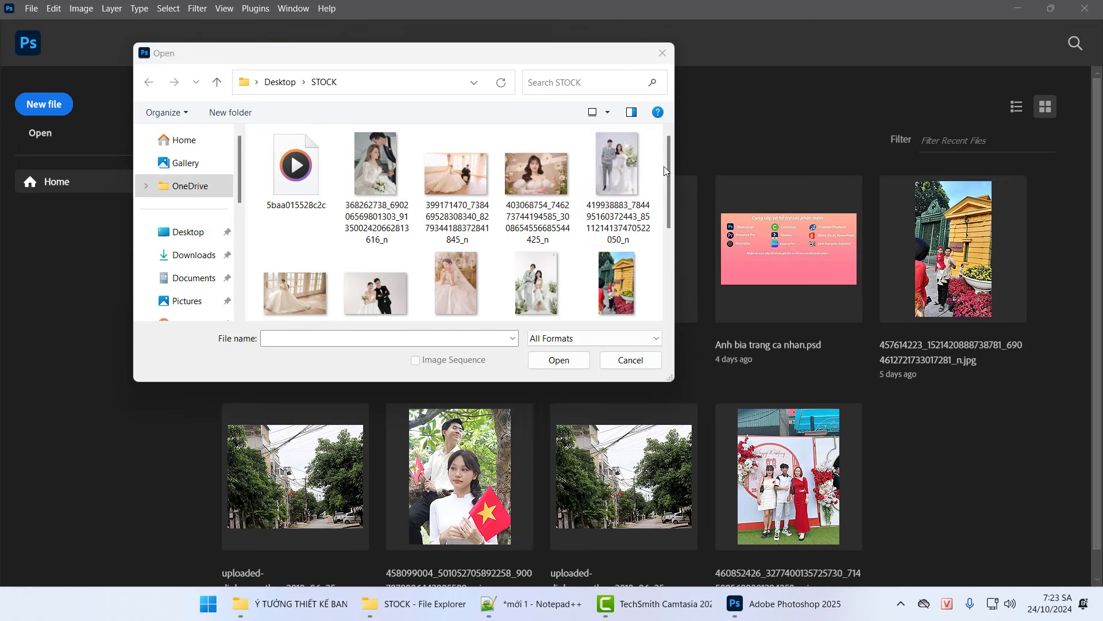
left_click_drag(668, 164, 669, 191)
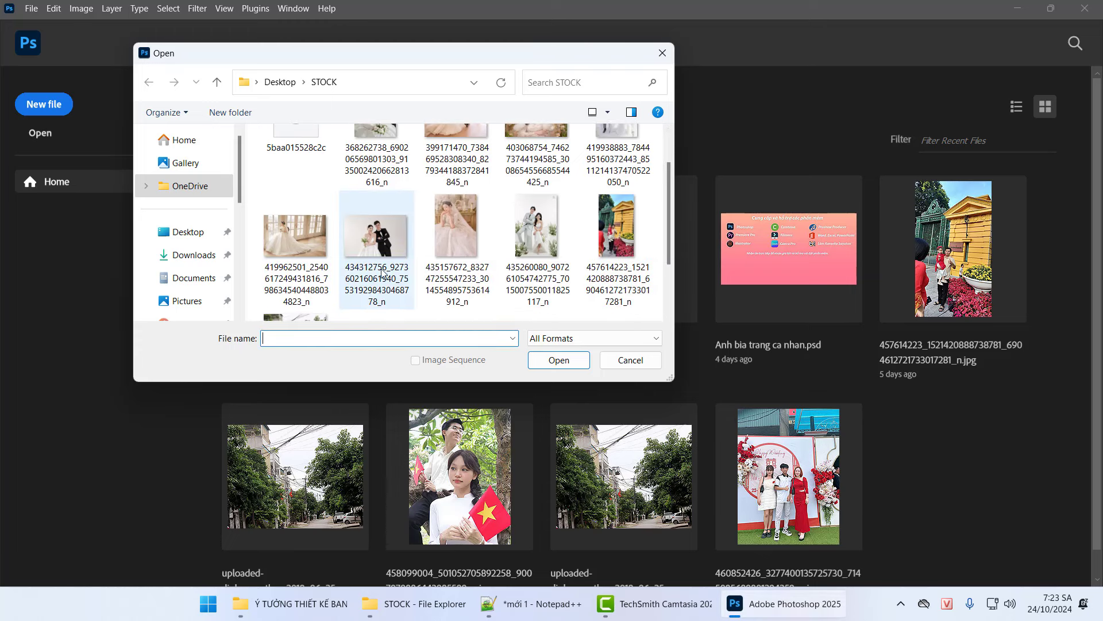
left_click(372, 256)
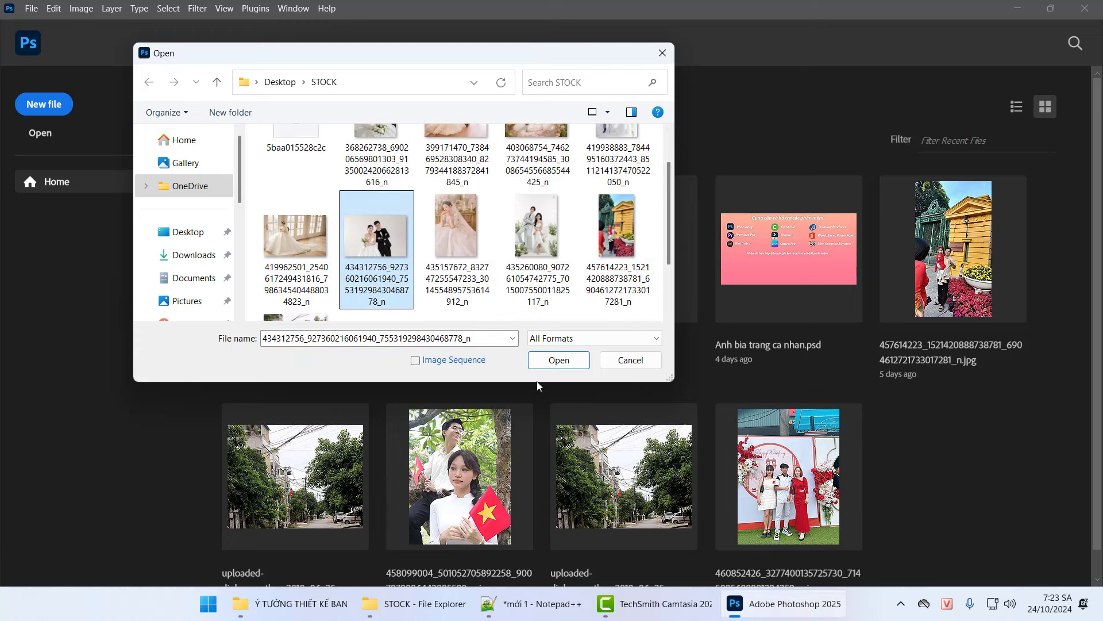
left_click(556, 361)
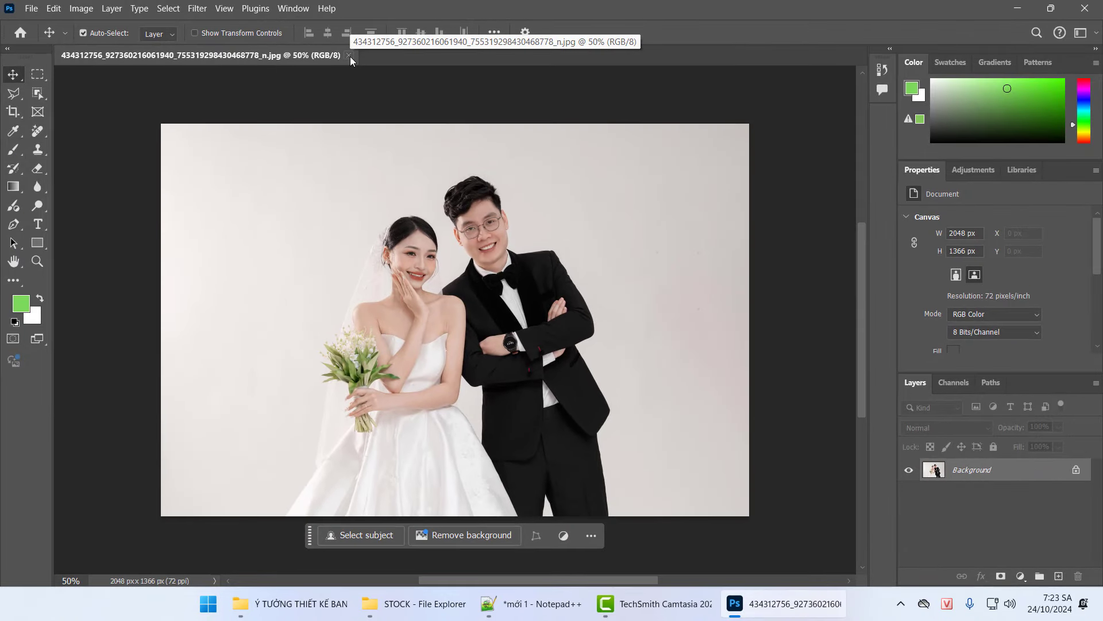
Close the wedding photo, confirm it heads the Recent files, then return to the notes.
left_click(348, 55)
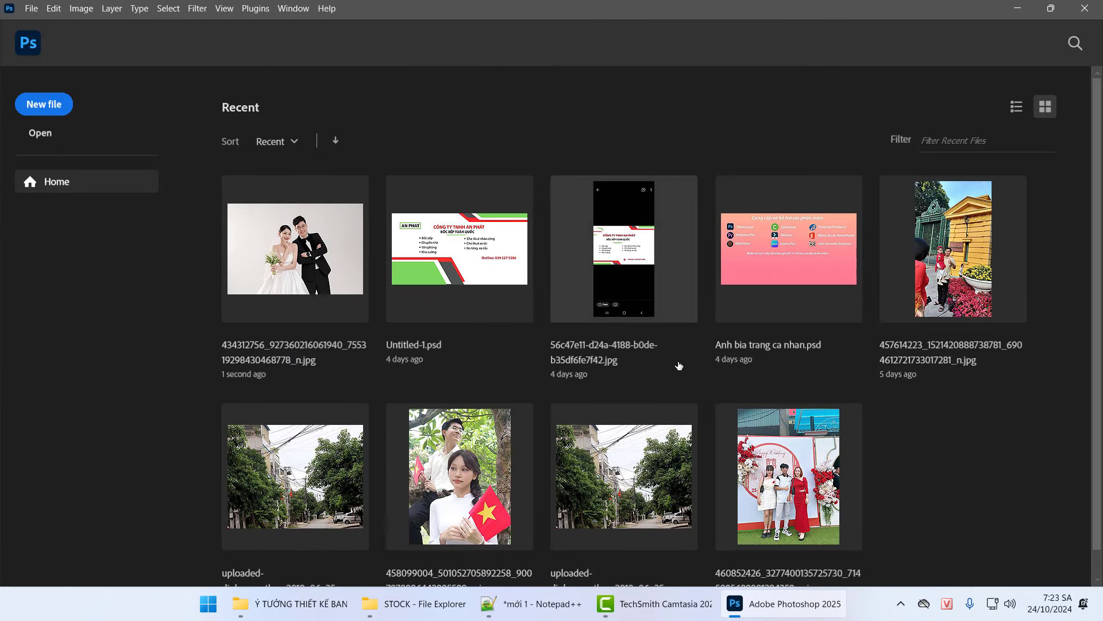
scroll(679, 364, "down", 1)
scroll(679, 365, "up", 1)
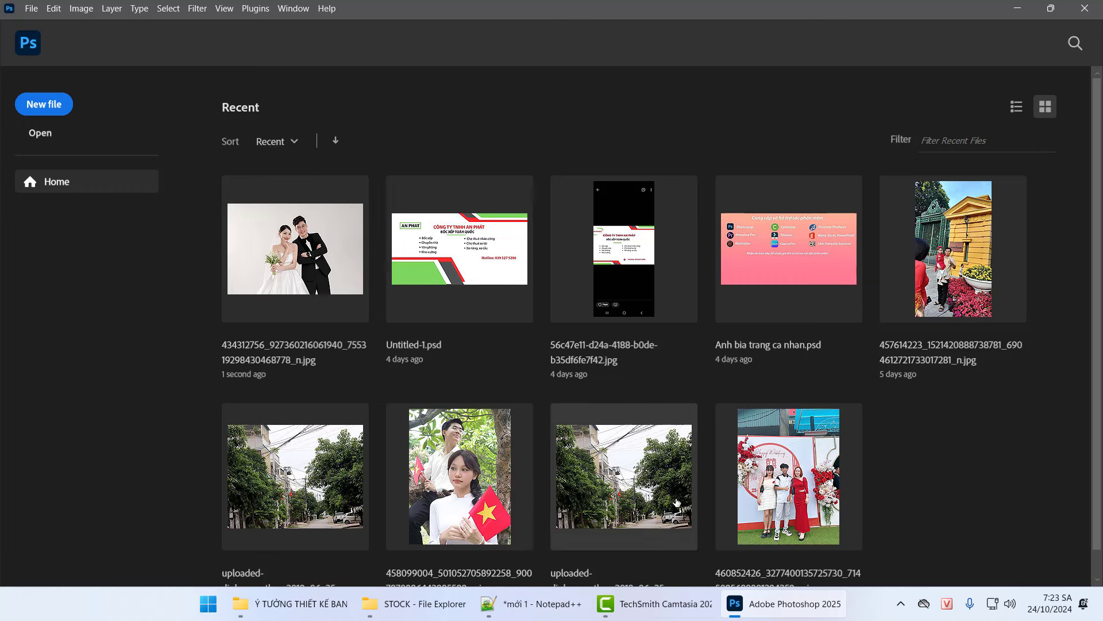
left_click(532, 603)
Describe Recent on line 23: 'Hiện file, ảnh mà các bạn mới mở gần đây'.
left_click(223, 392)
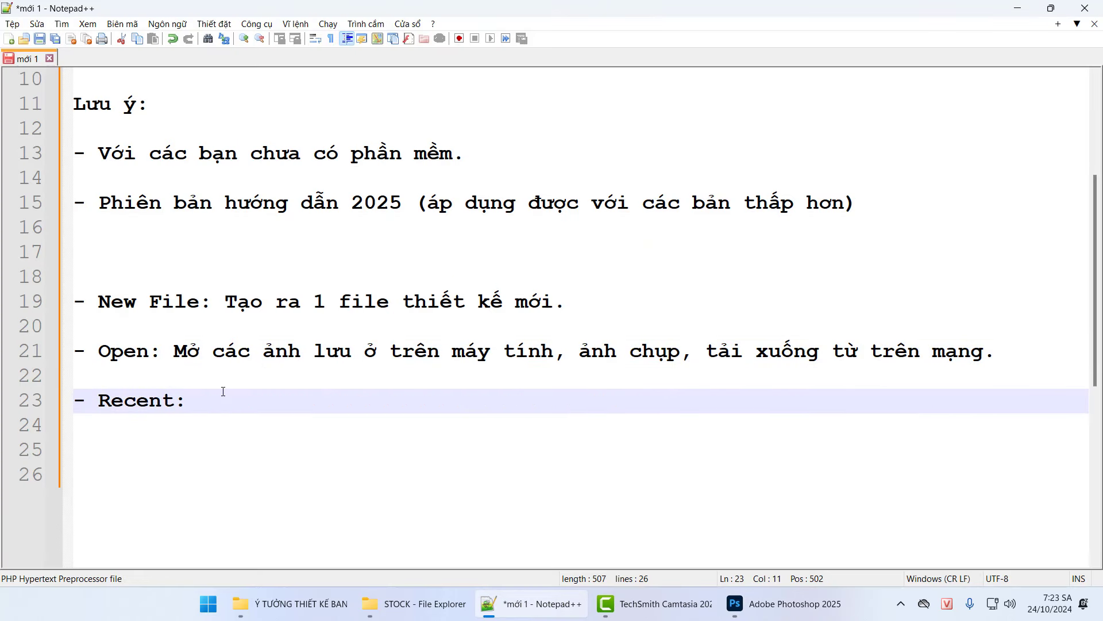
type("Hiện ")
type("file,")
key("BackSpace")
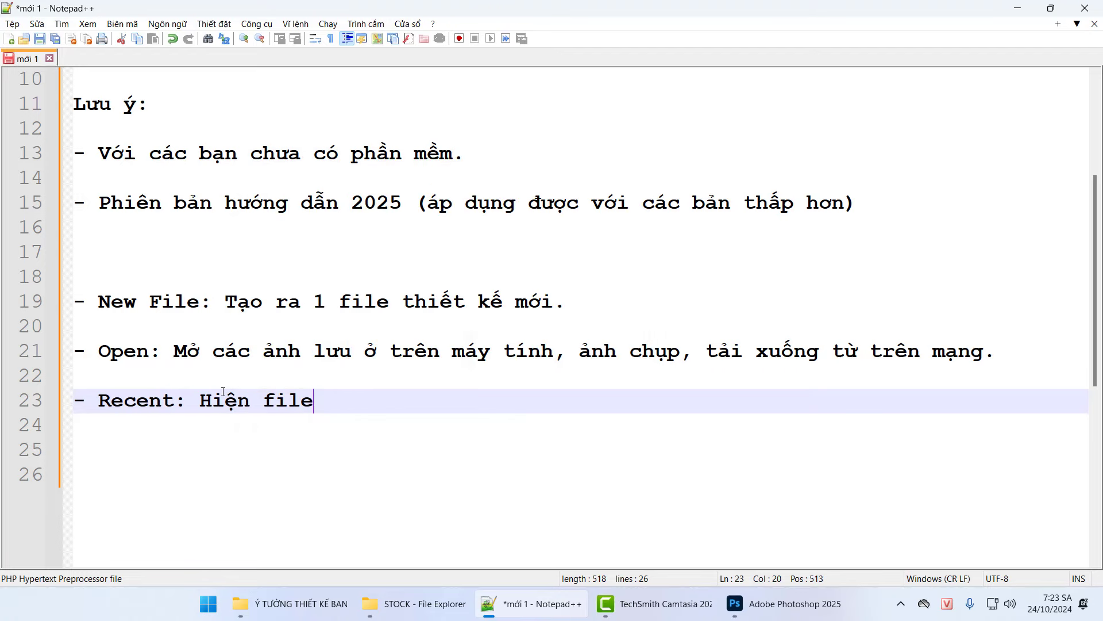
type(", ảnh mà ")
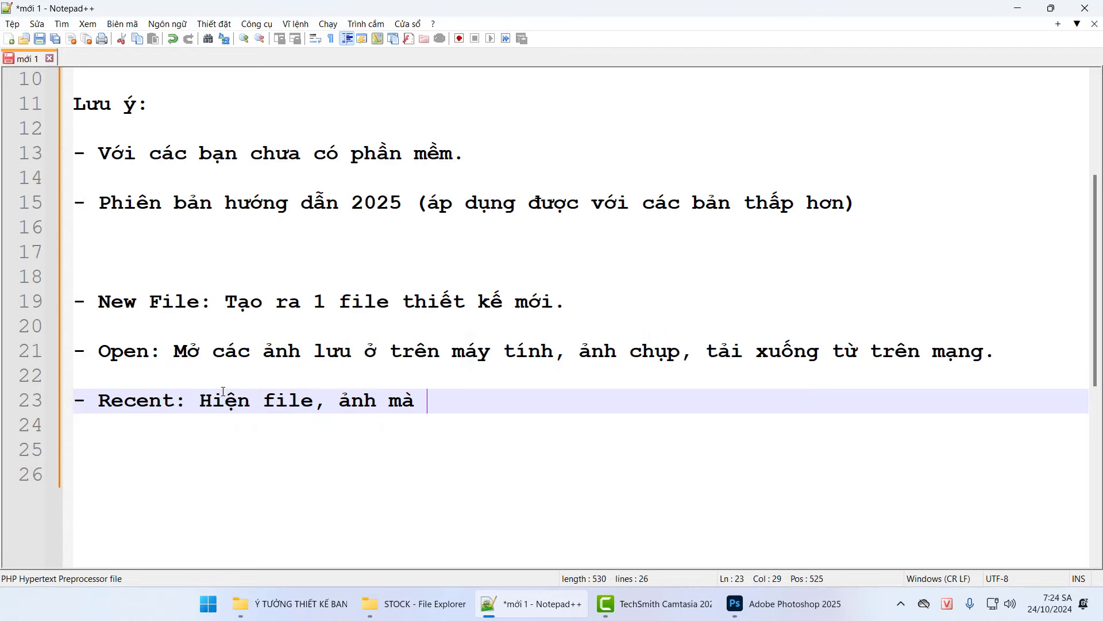
type(" a")
key("BackSpace")
key("BackSpace")
key("BackSpace")
type("cc")
key("BackSpace")
key("BackSpace")
key("BackSpace")
type("à các bạn mơ")
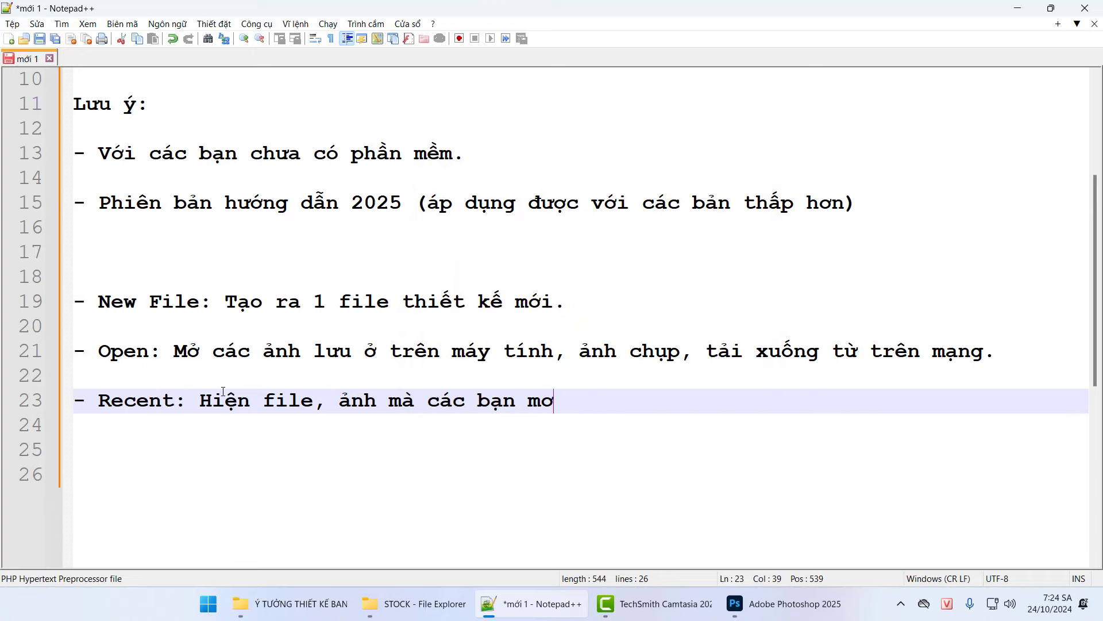
type("i mở gần d")
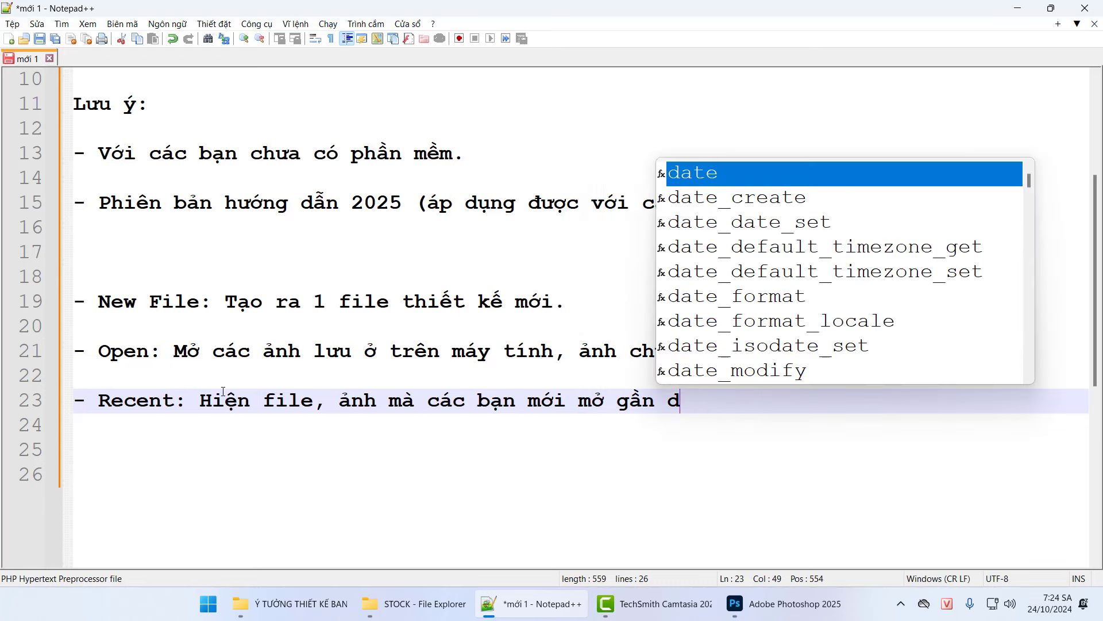
type("ađây")
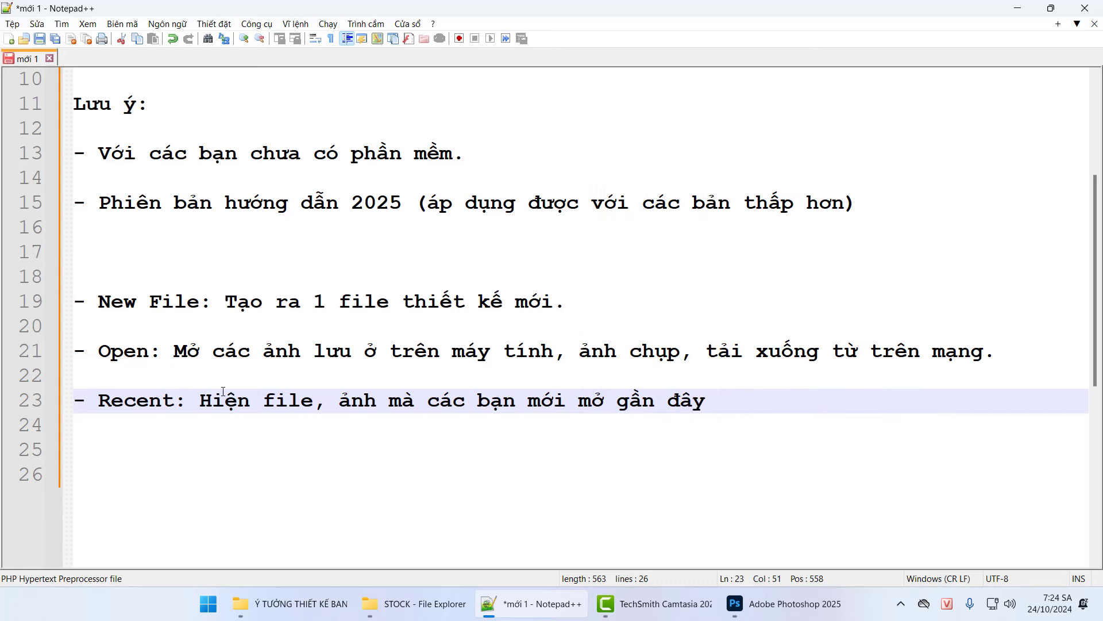
Show Photoshop's Home screen and scroll through its nine Recent files, wedding photo first.
left_click(782, 603)
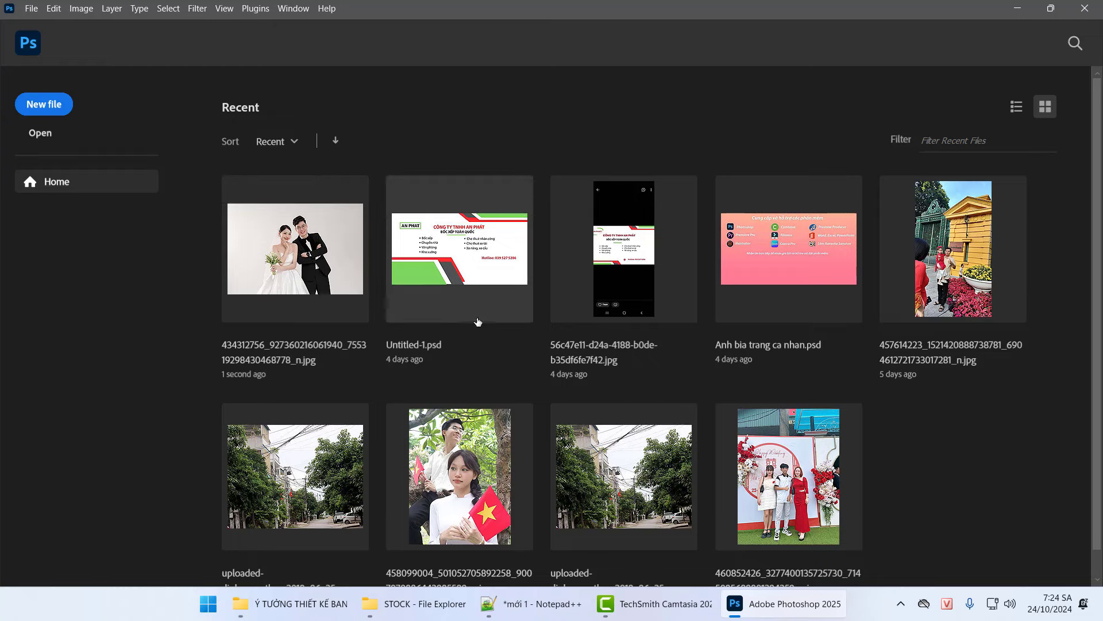
scroll(477, 322, "down", 1)
scroll(457, 316, "up", 1)
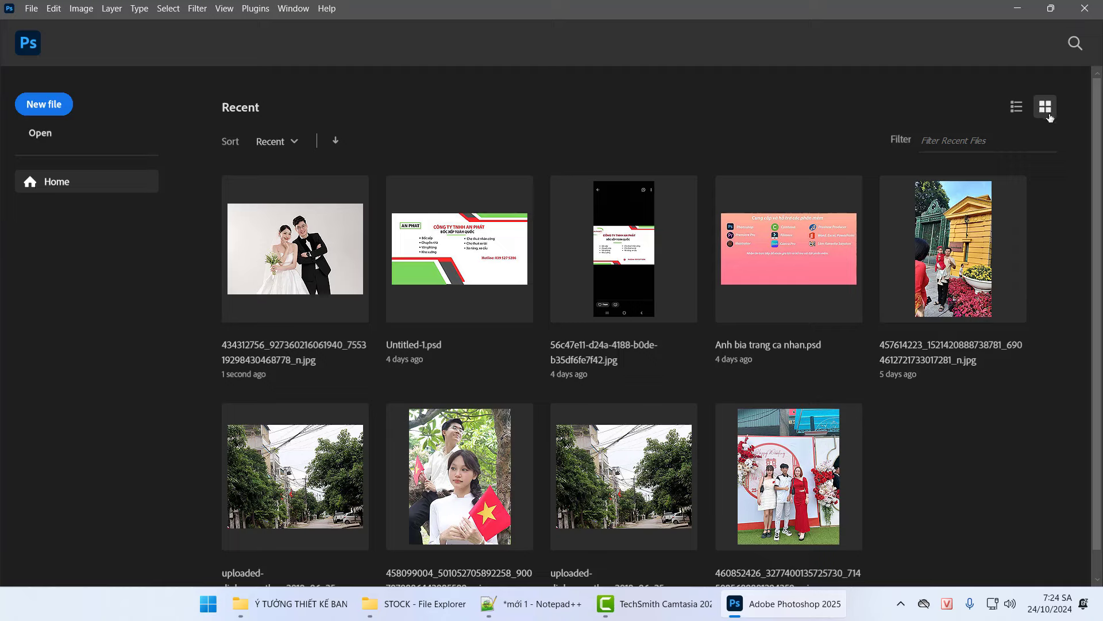
Toggle the Home Recent files between detailed list and thumbnail views, ending in thumbnails.
left_click(1017, 107)
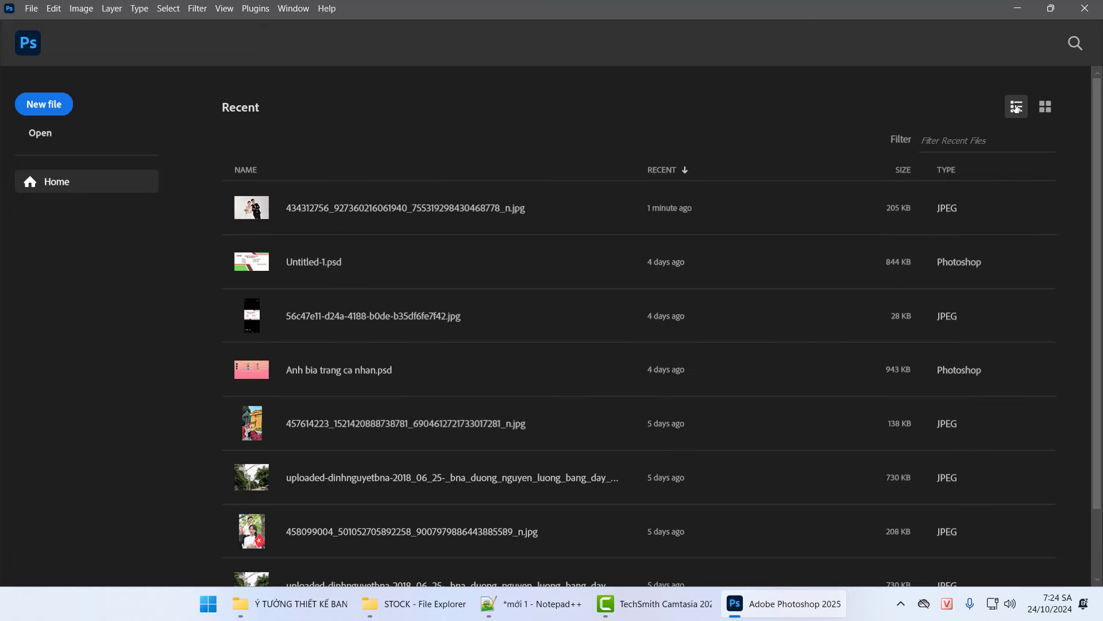
left_click(1045, 106)
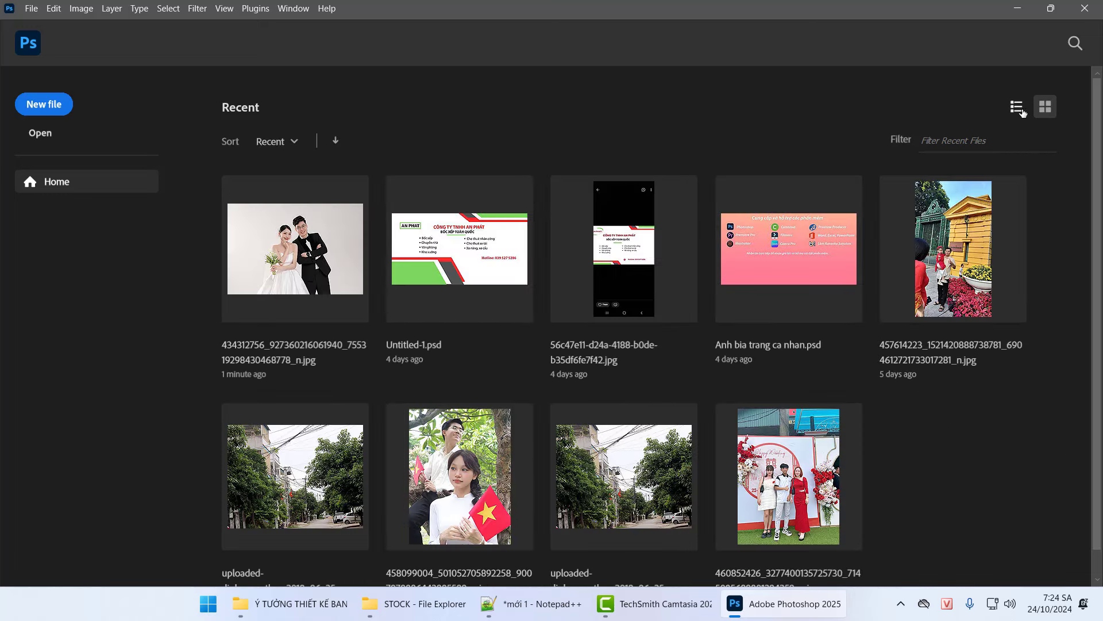
left_click(1049, 112)
left_click(1017, 107)
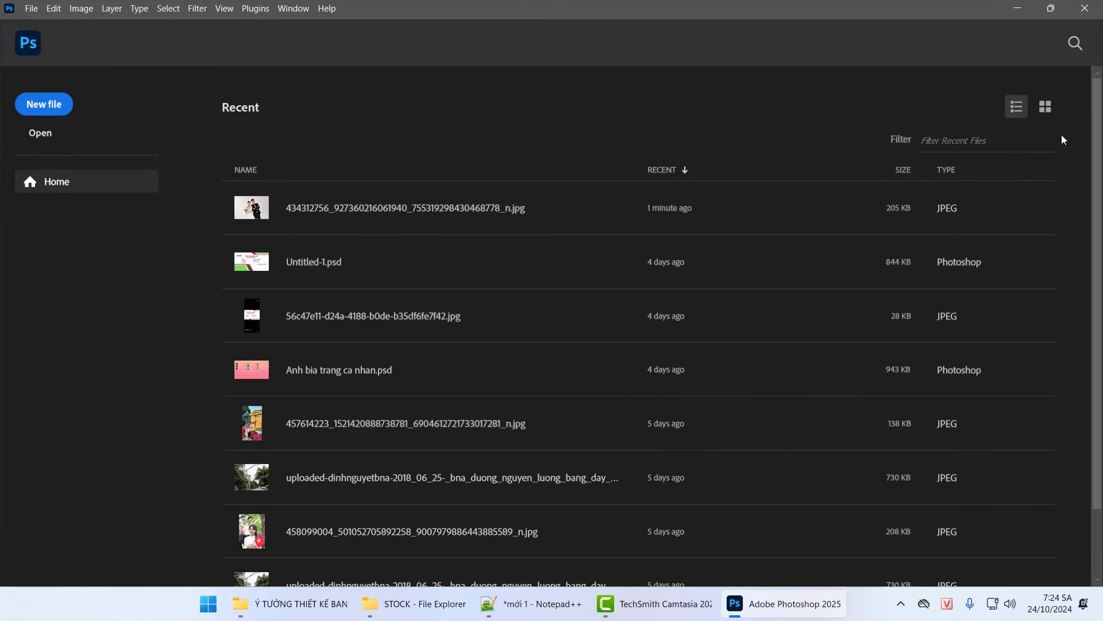
left_click(1045, 109)
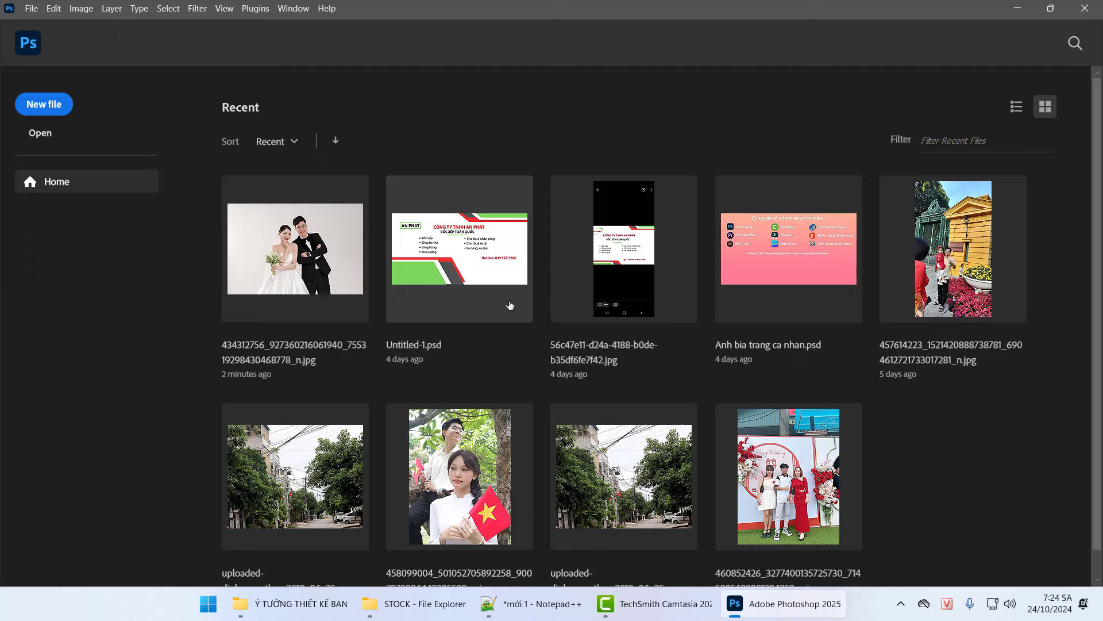
Scroll through the recent thumbnails and bring up the File menu's recent-files list.
scroll(510, 305, "down", 1)
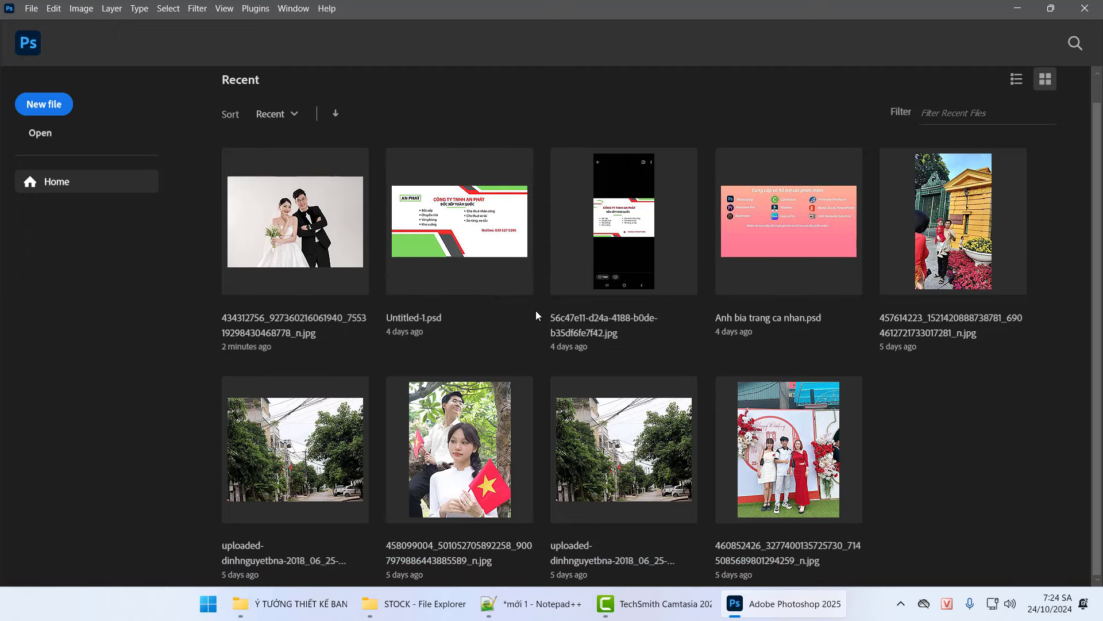
scroll(535, 311, "up", 1)
scroll(535, 311, "down", 1)
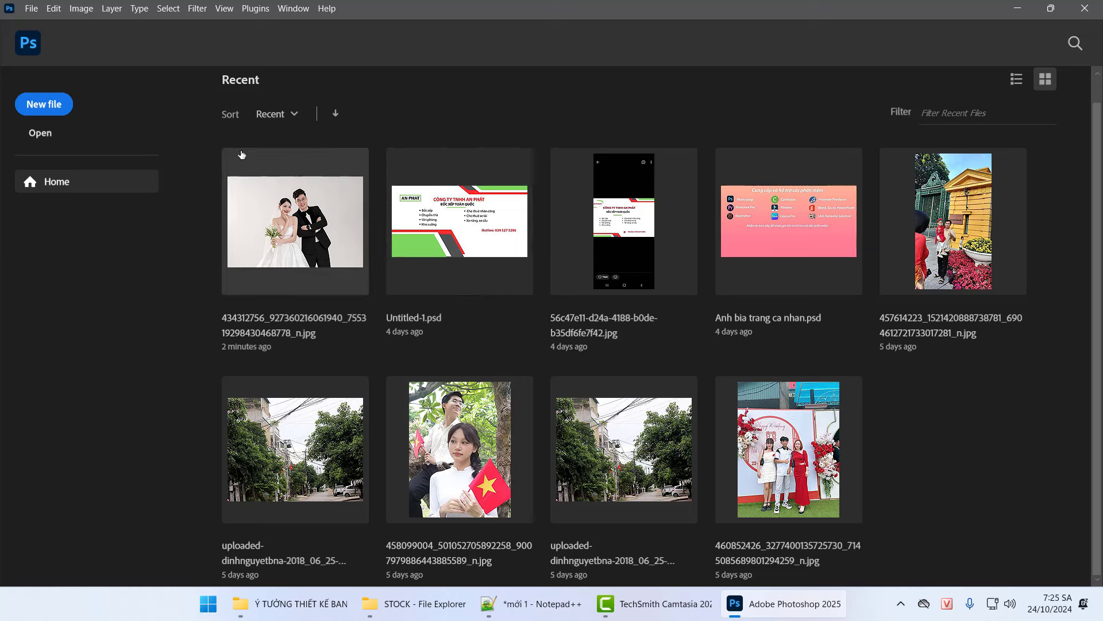
left_click(33, 10)
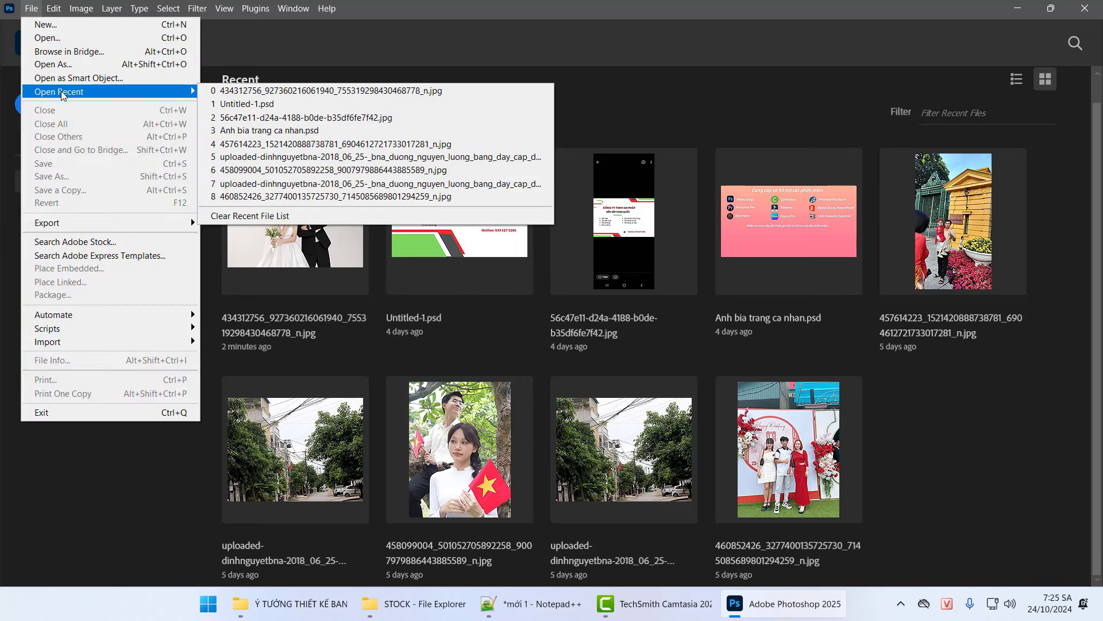
Choose Clear Recent File List to empty Photoshop's recent files.
mouse_move(58, 92)
left_click(265, 219)
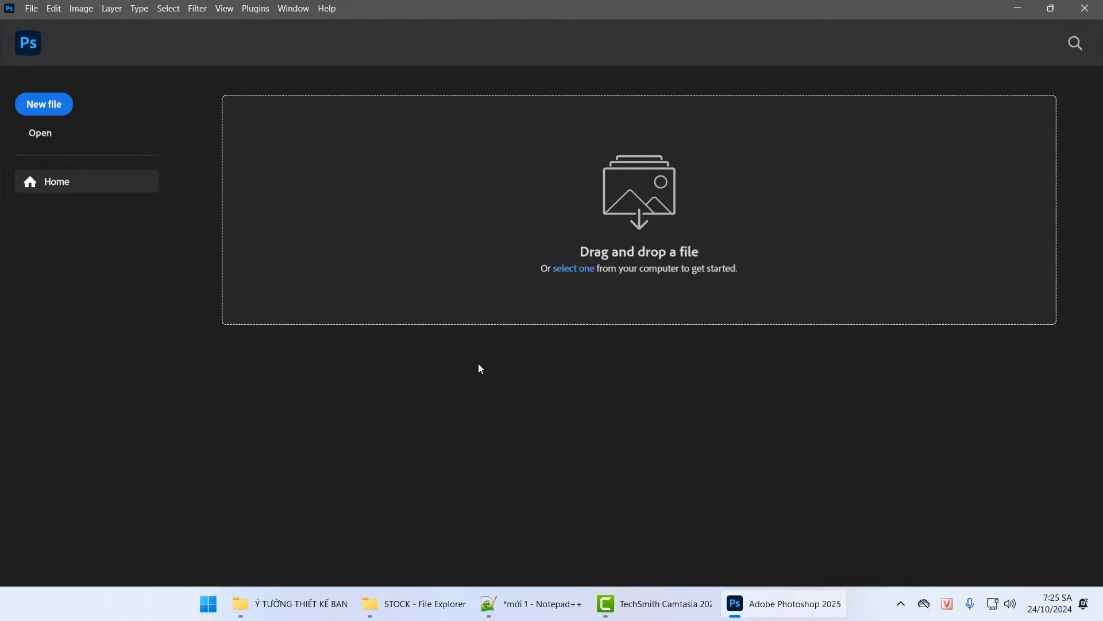
Add the line 25 note 'Khi xóa ---> Reccent ---> File gôc sẽ khong bị anh hương.' in Notepad++.
left_click(532, 603)
scroll(522, 488, "down", 1)
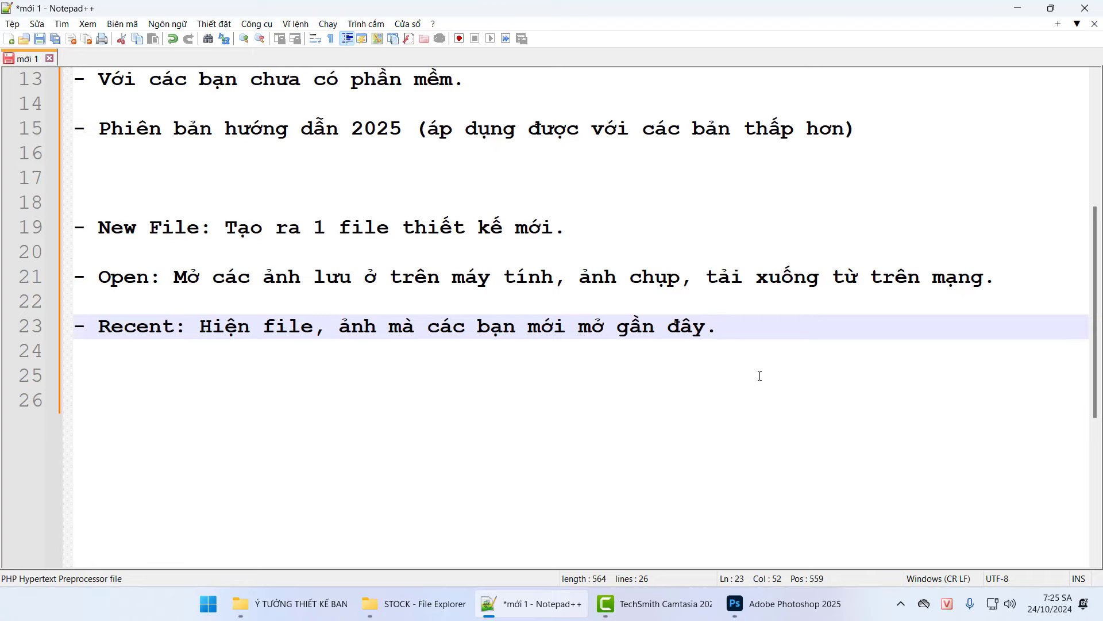
key("Return")
key("Return")
type("Khi xóa")
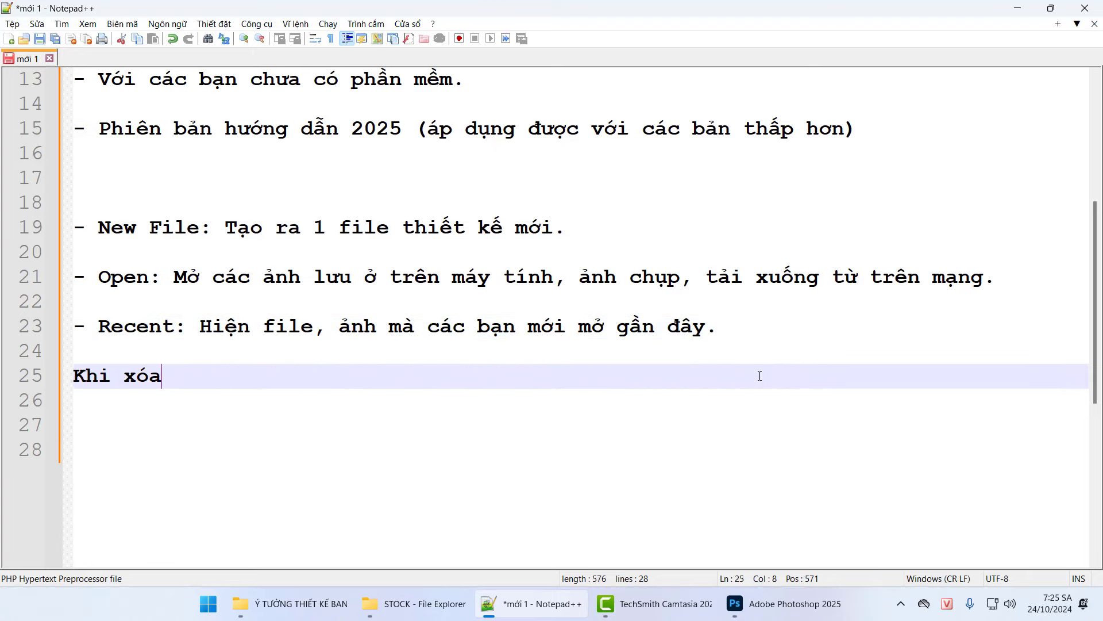
type(" --->")
type(" Reccent -")
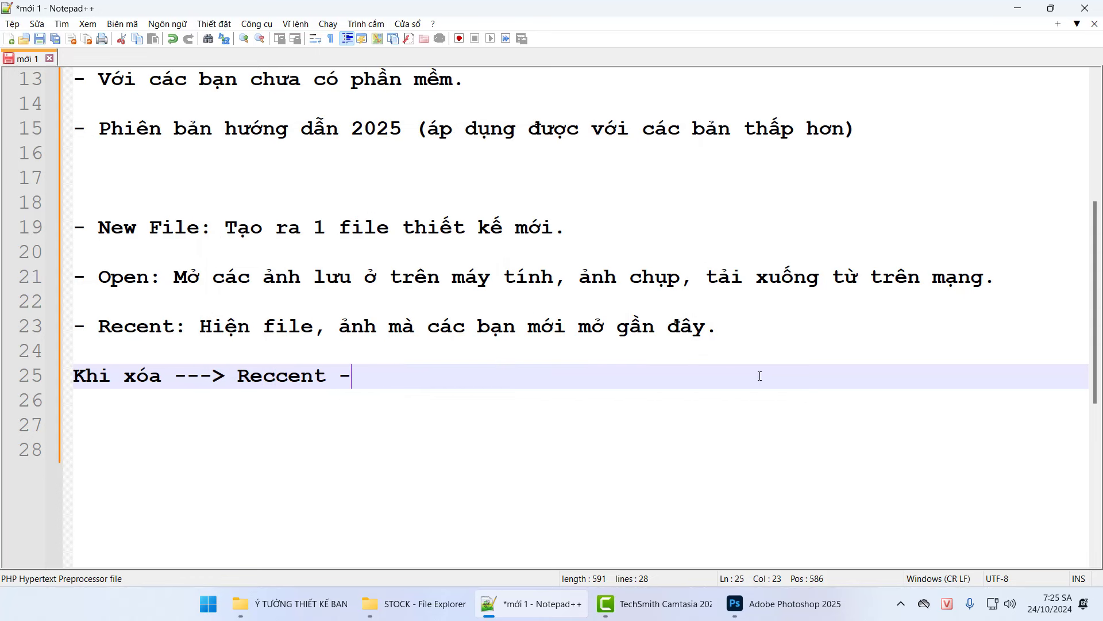
type("--> Fil")
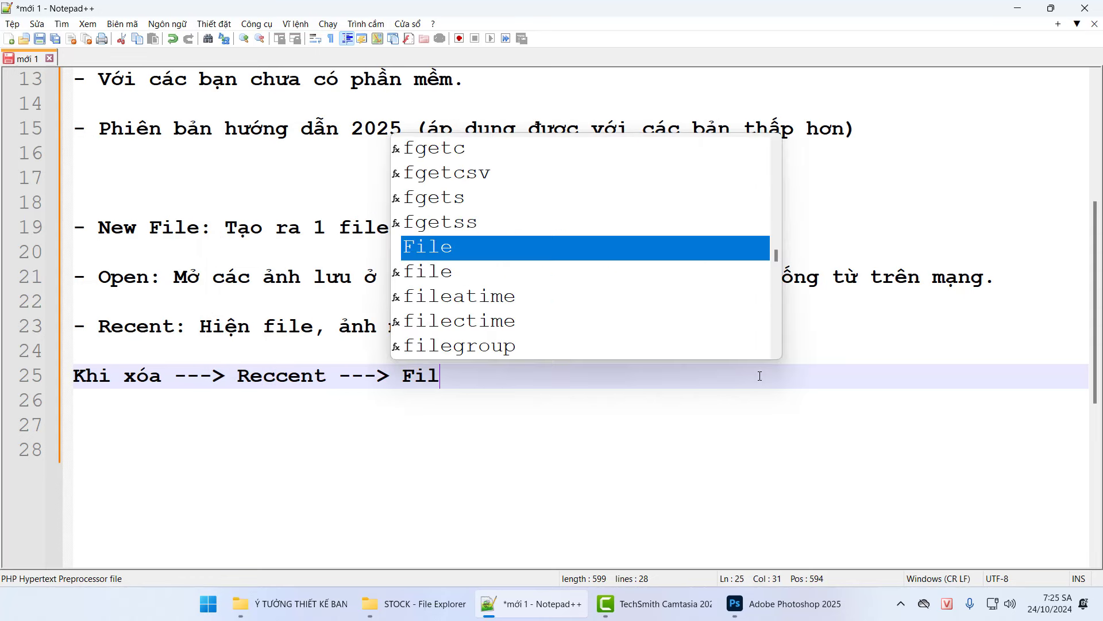
type("e gôc sẽ khong b")
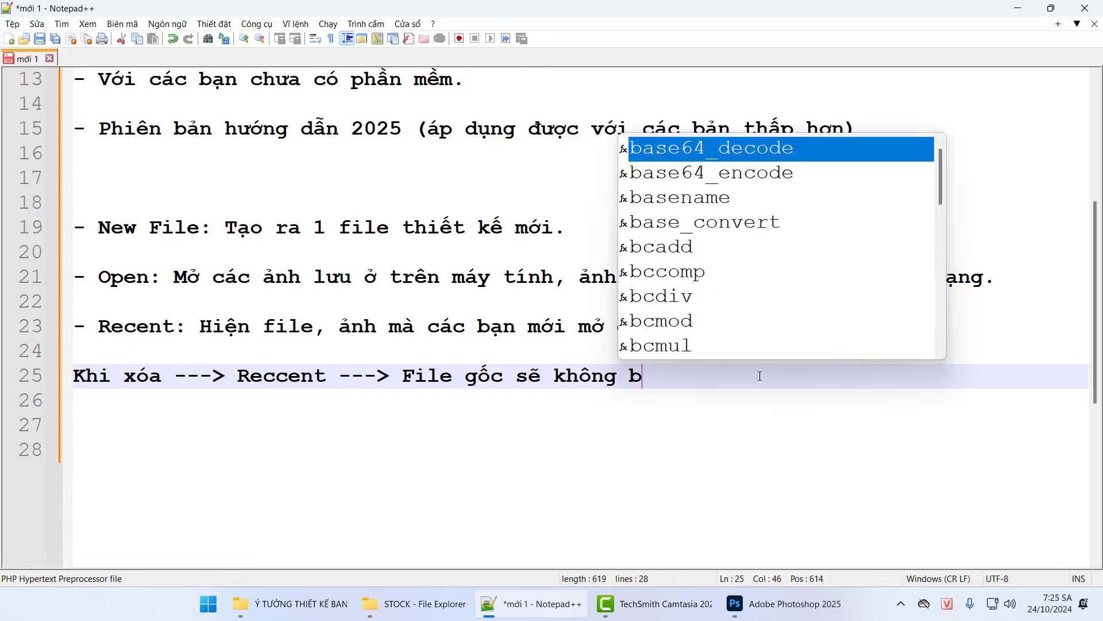
type("ị anh hương")
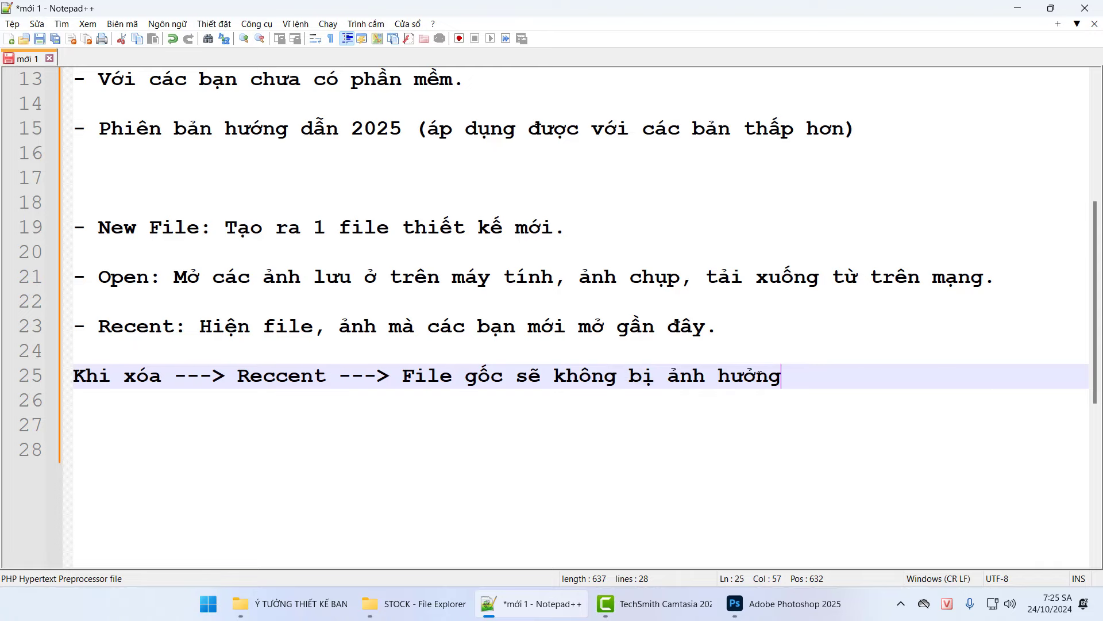
type(".")
left_click(784, 604)
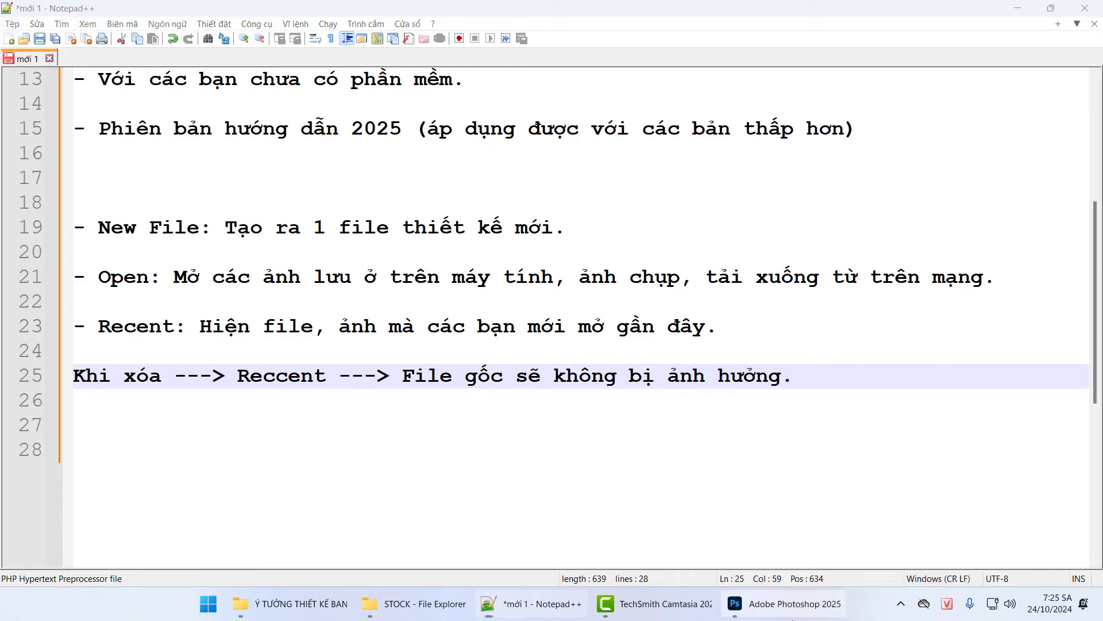
Open the couple photo 434312756_…_n from the STOCK folder, then close its document tab.
left_click(56, 139)
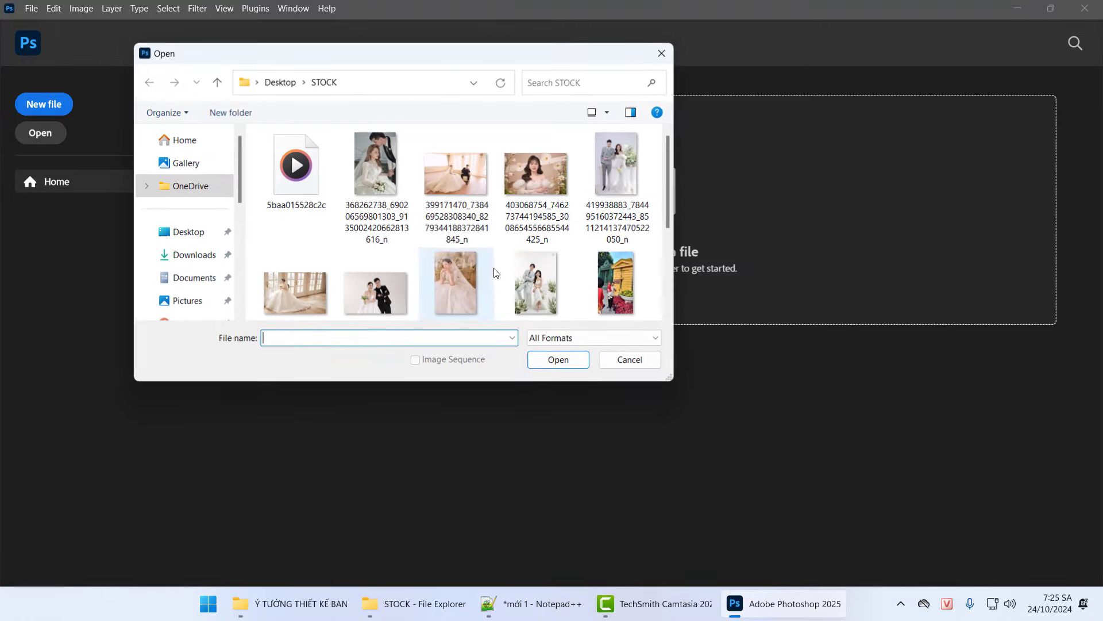
scroll(380, 273, "down", 2)
scroll(381, 269, "up", 1)
left_click(383, 221)
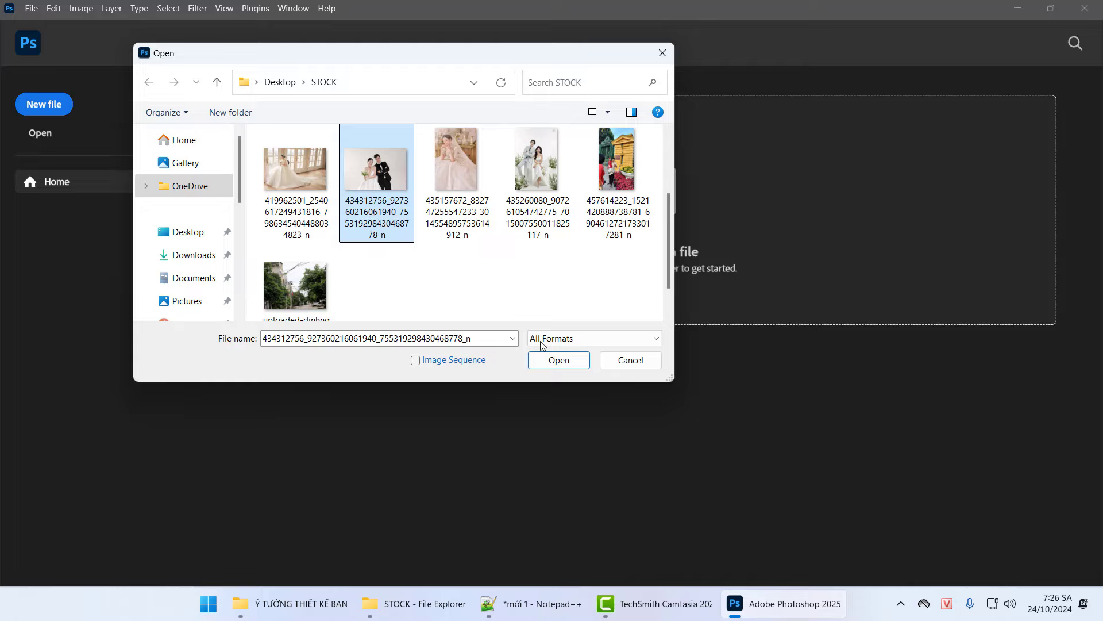
left_click(558, 360)
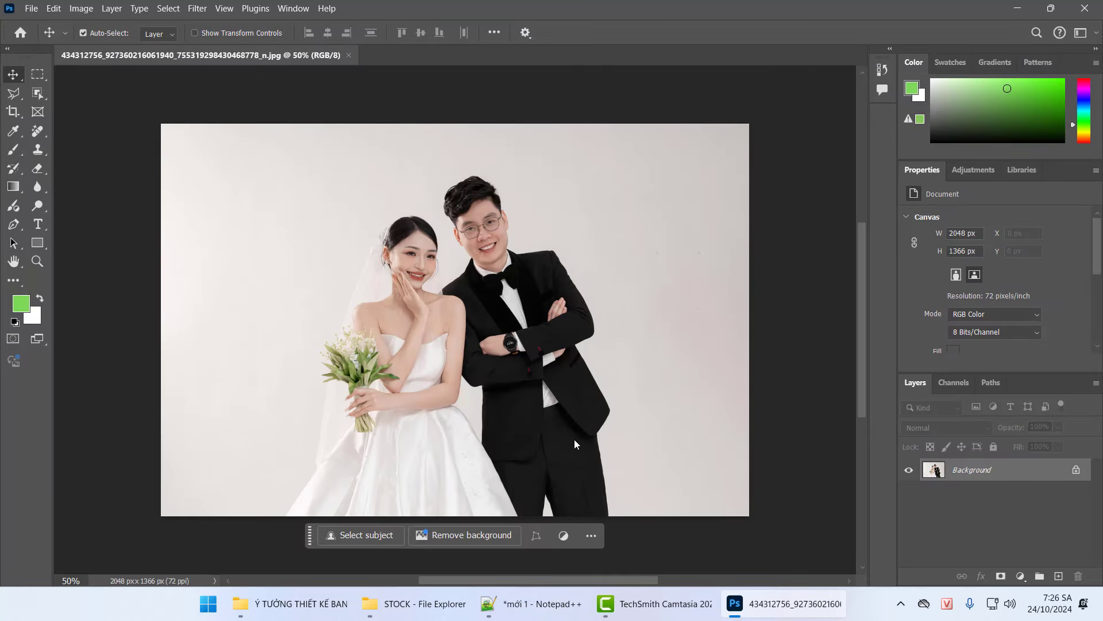
left_click(348, 56)
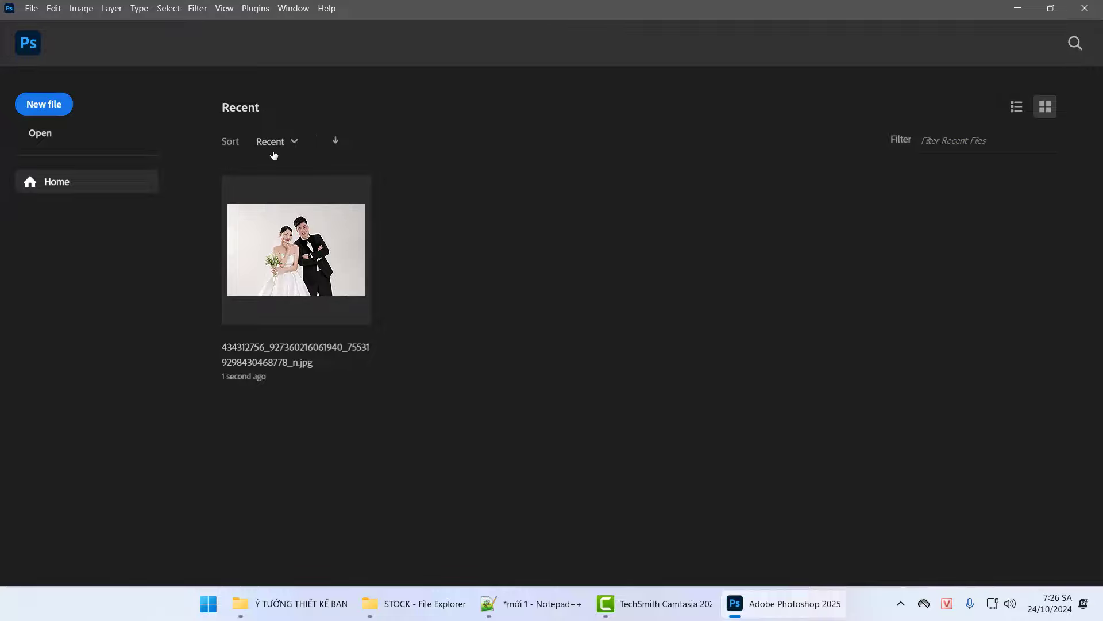
Clear Photoshop's recent file list again, then bring the banner ideas folder forward.
left_click(32, 8)
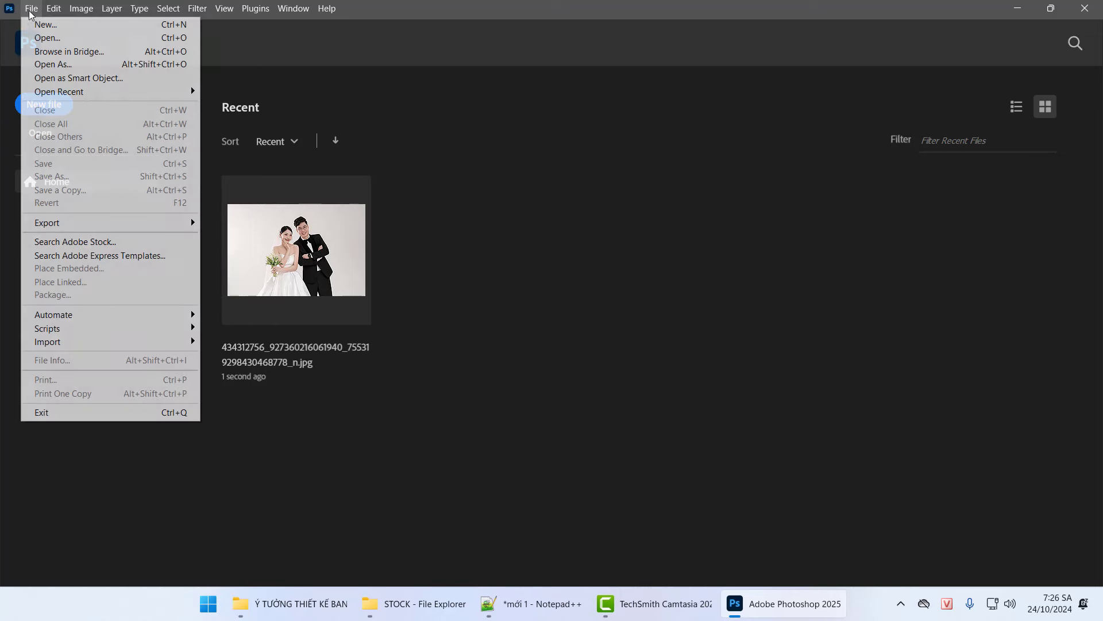
mouse_move(59, 91)
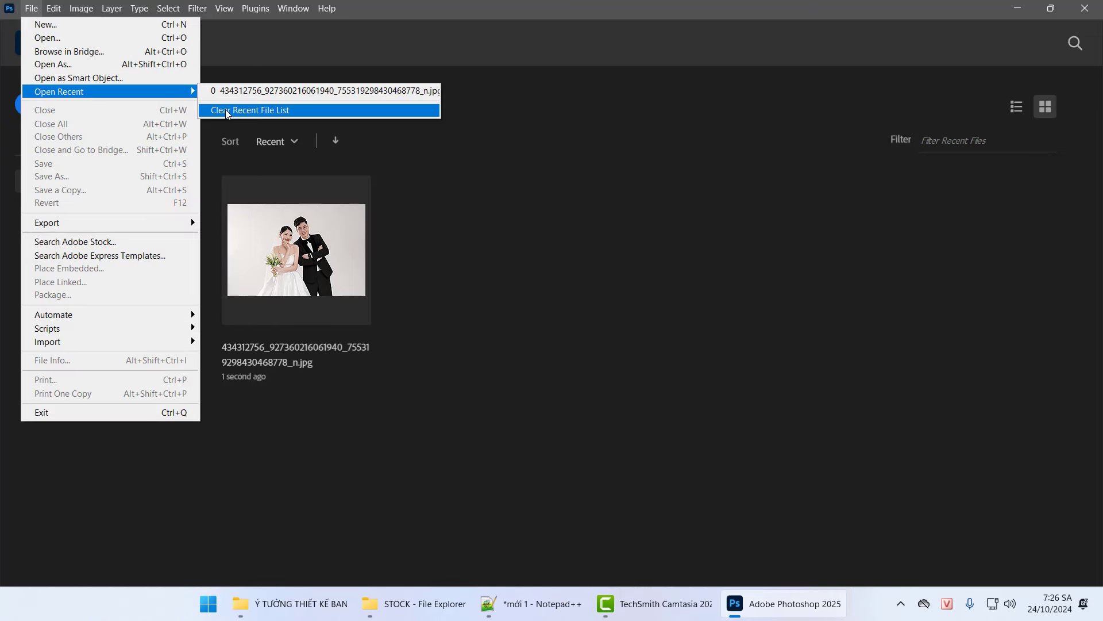
left_click(257, 111)
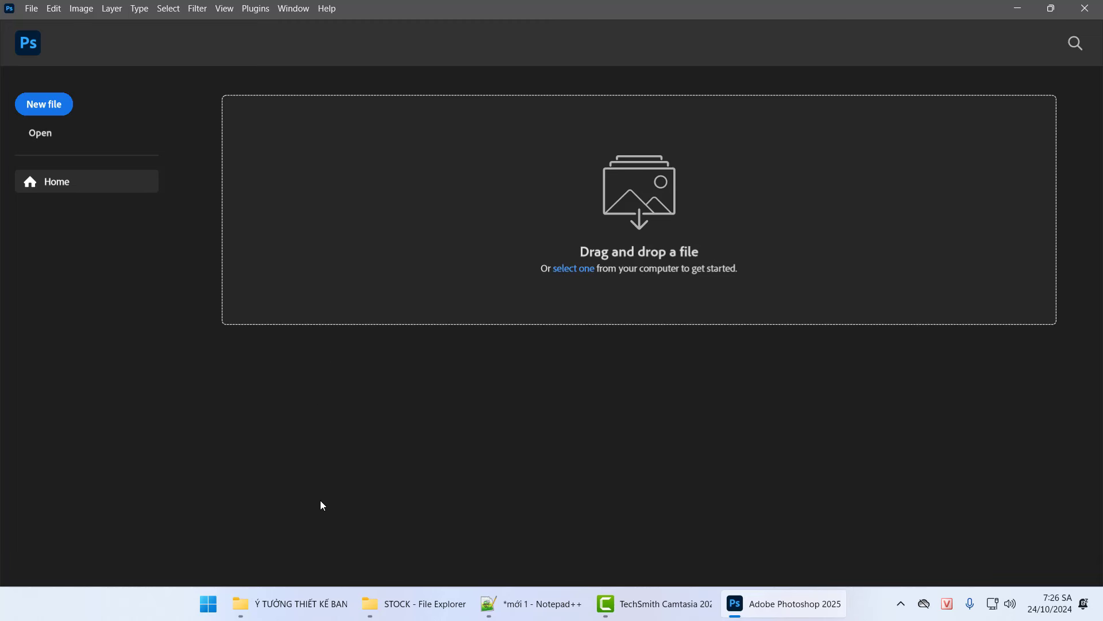
left_click(290, 603)
Select all items in the banner folder and switch between STOCK folder and Photoshop Home.
left_click(584, 530)
key("ctrl+a")
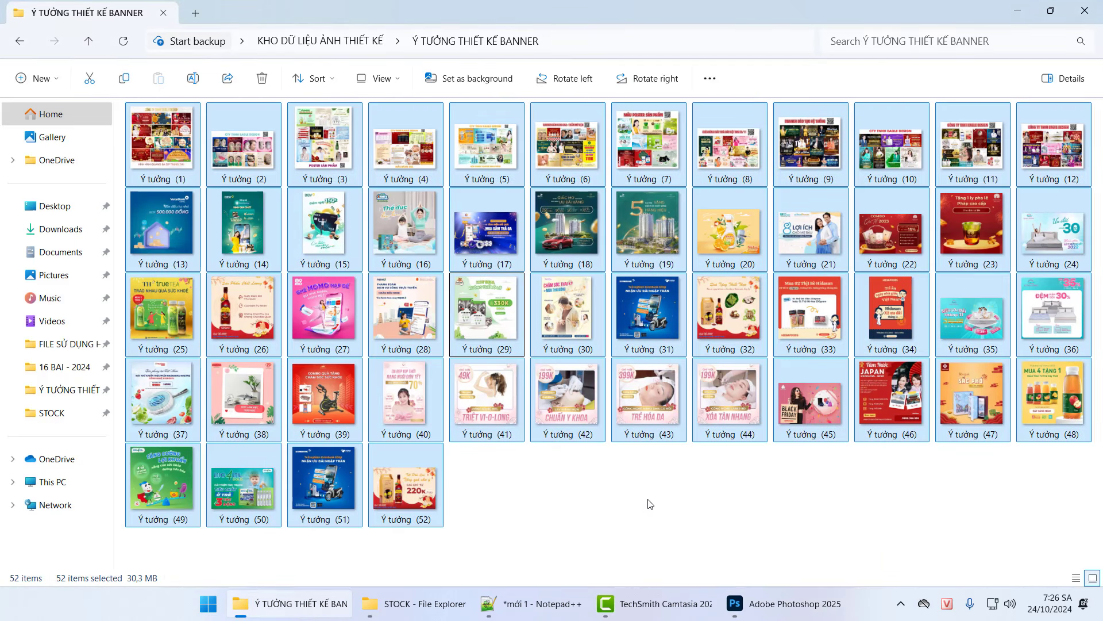
left_click(785, 603)
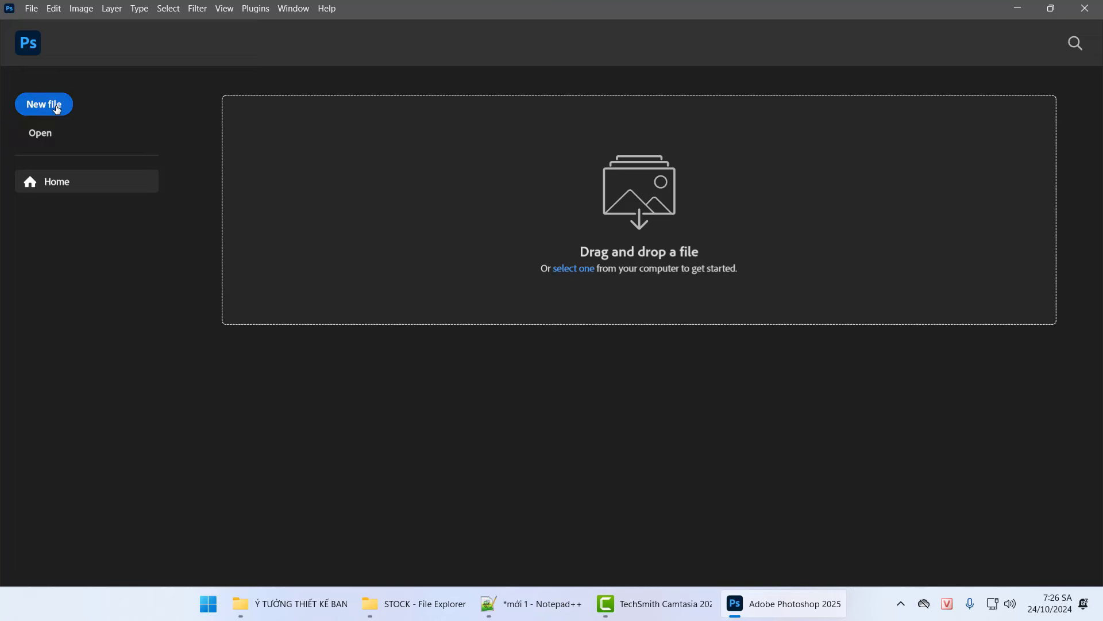
left_click(414, 604)
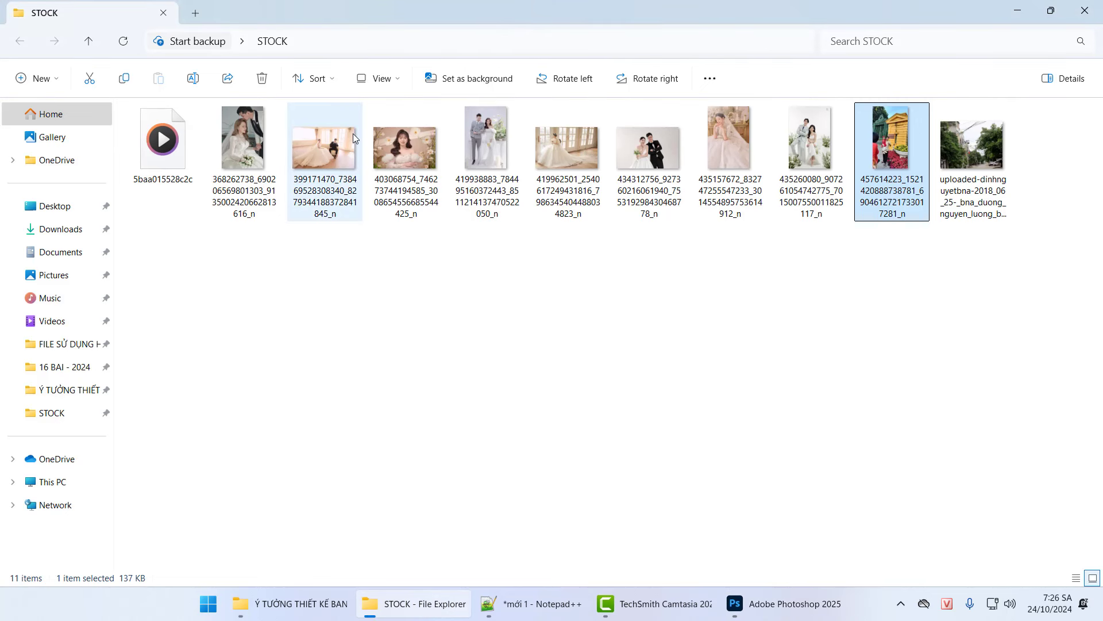
left_click(798, 602)
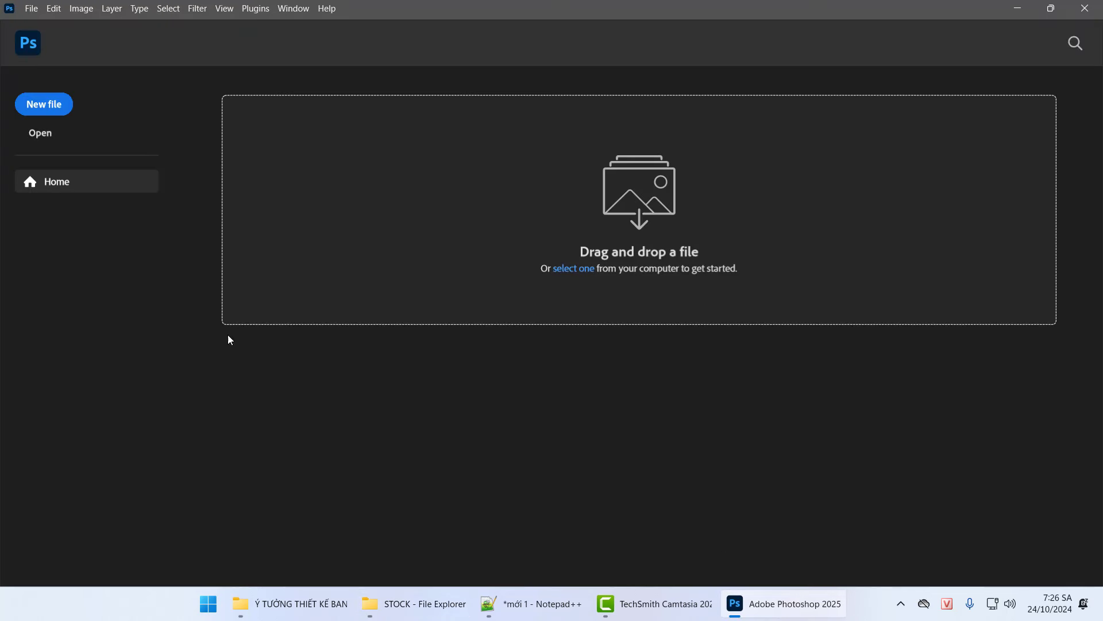
Reopen the couple photo from STOCK and close it again.
left_click(42, 134)
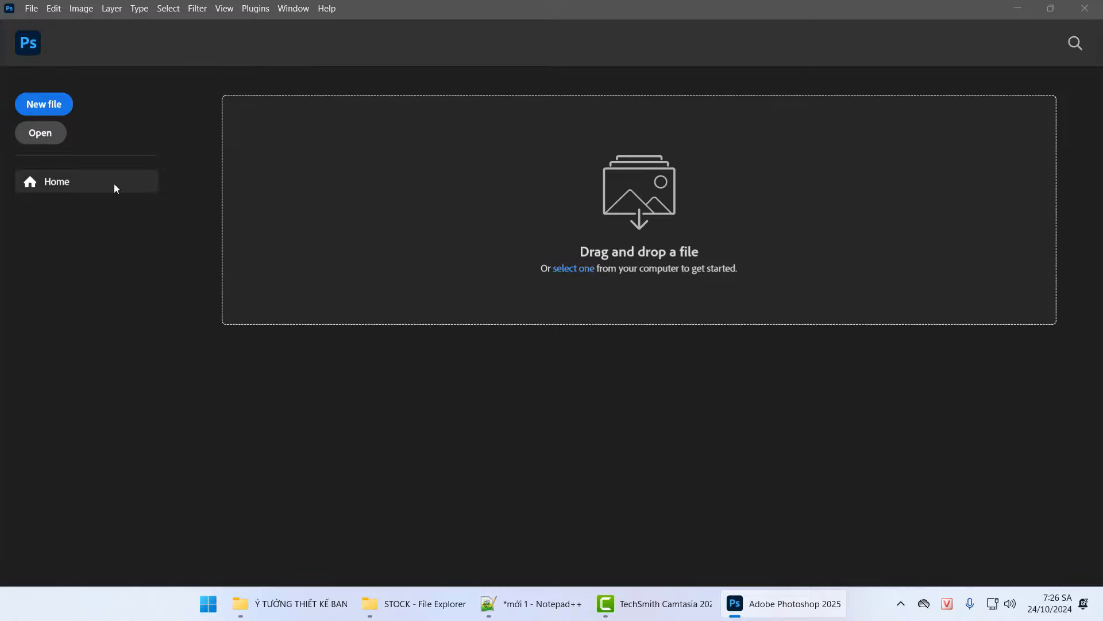
scroll(401, 280, "down", 3)
double_click(368, 144)
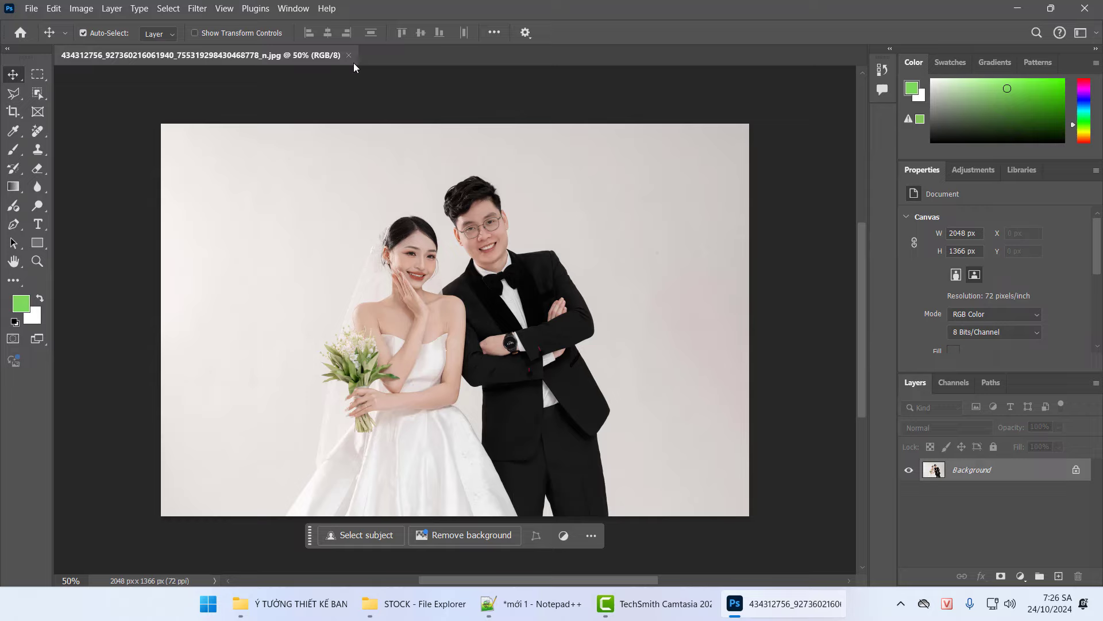
left_click(349, 55)
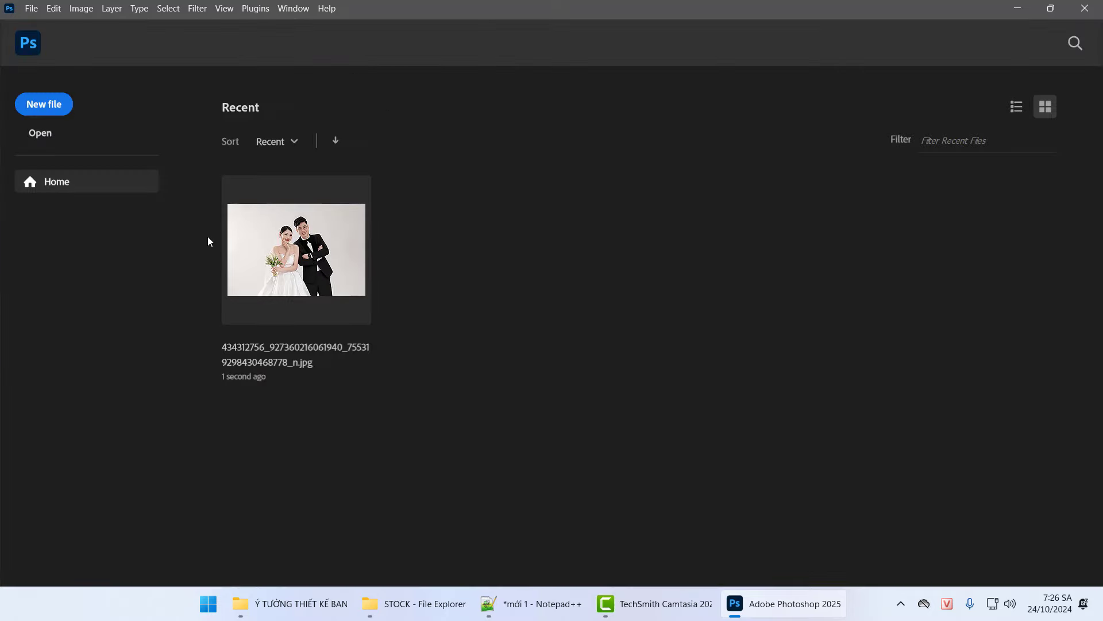
Clear the recent file list once more and return to the Notepad++ notes.
left_click(32, 8)
mouse_move(59, 91)
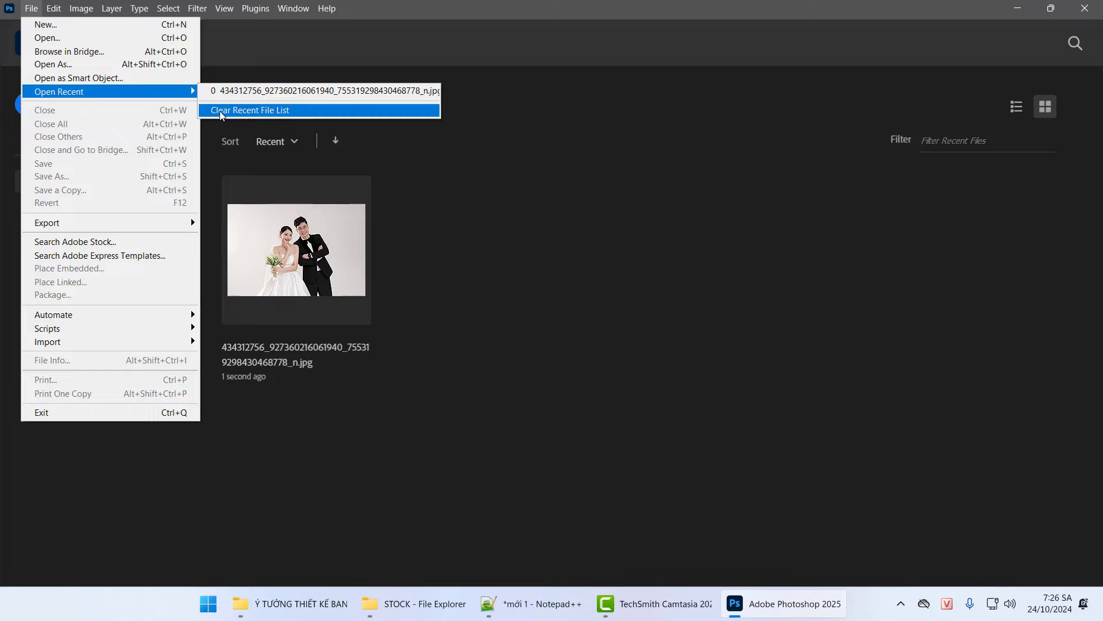
left_click(220, 112)
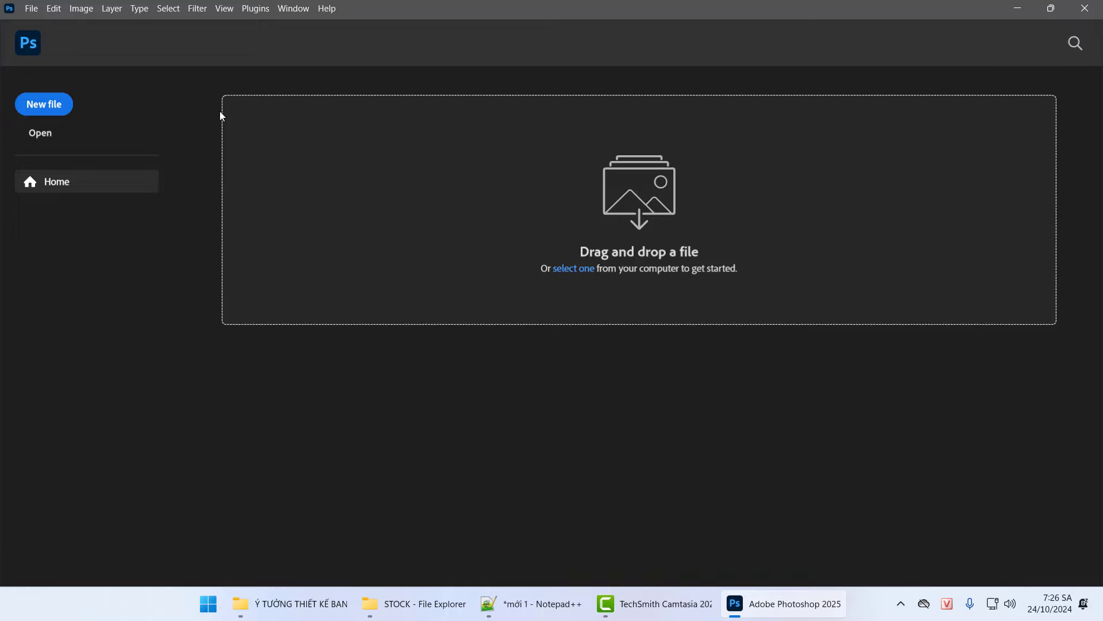
left_click(518, 604)
Select 'khởi động Photoshop 2025' on line 8, then return to Photoshop's empty Home.
scroll(309, 333, "up", 4)
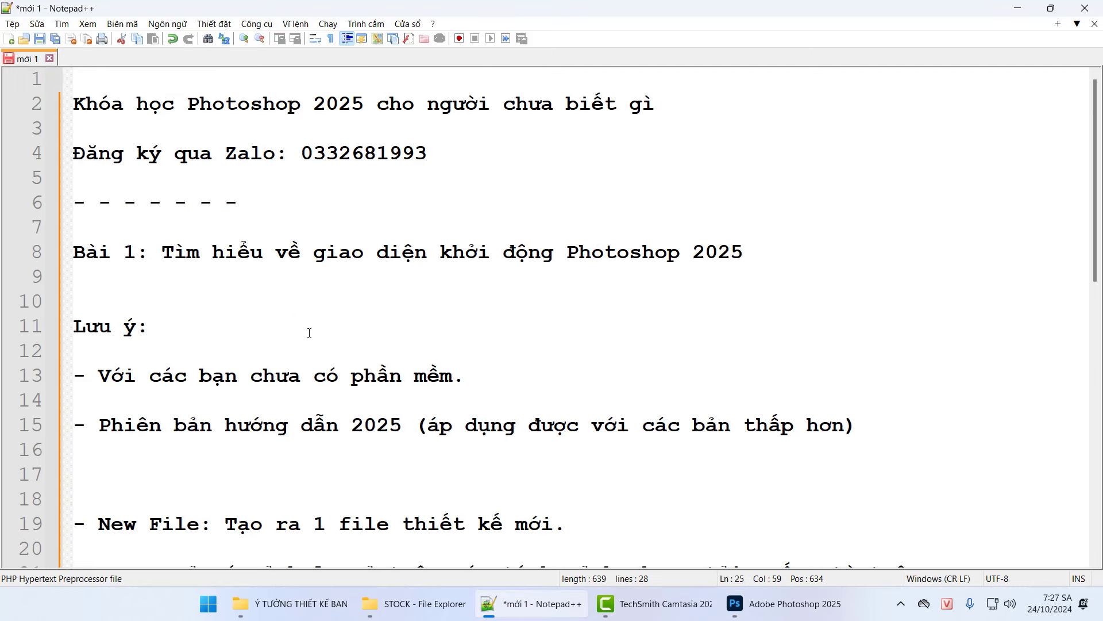
left_click(785, 603)
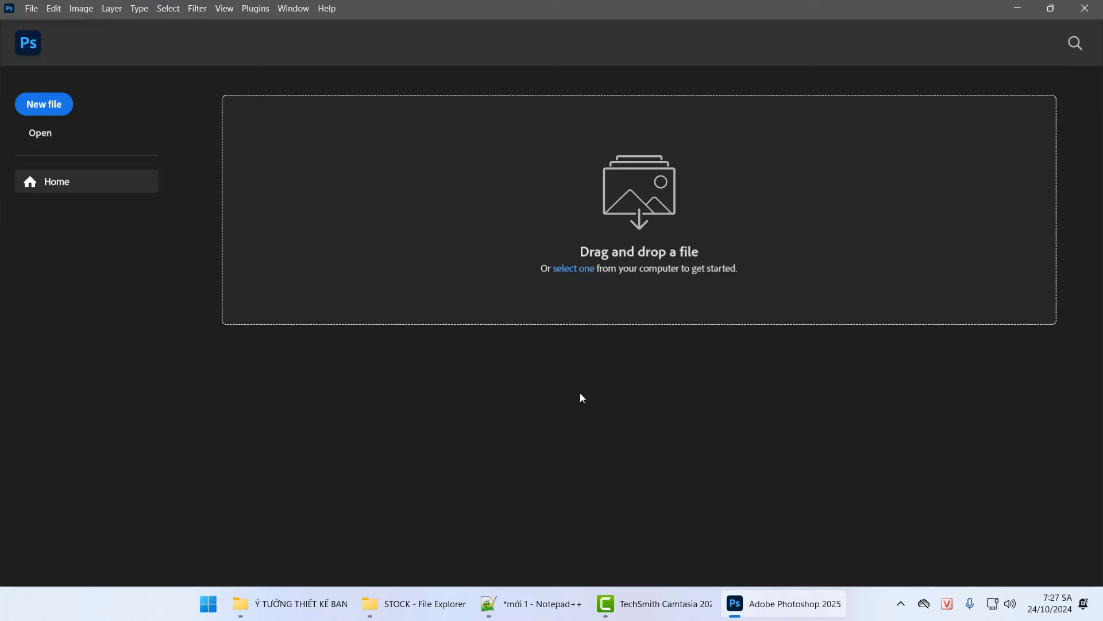
left_click(531, 603)
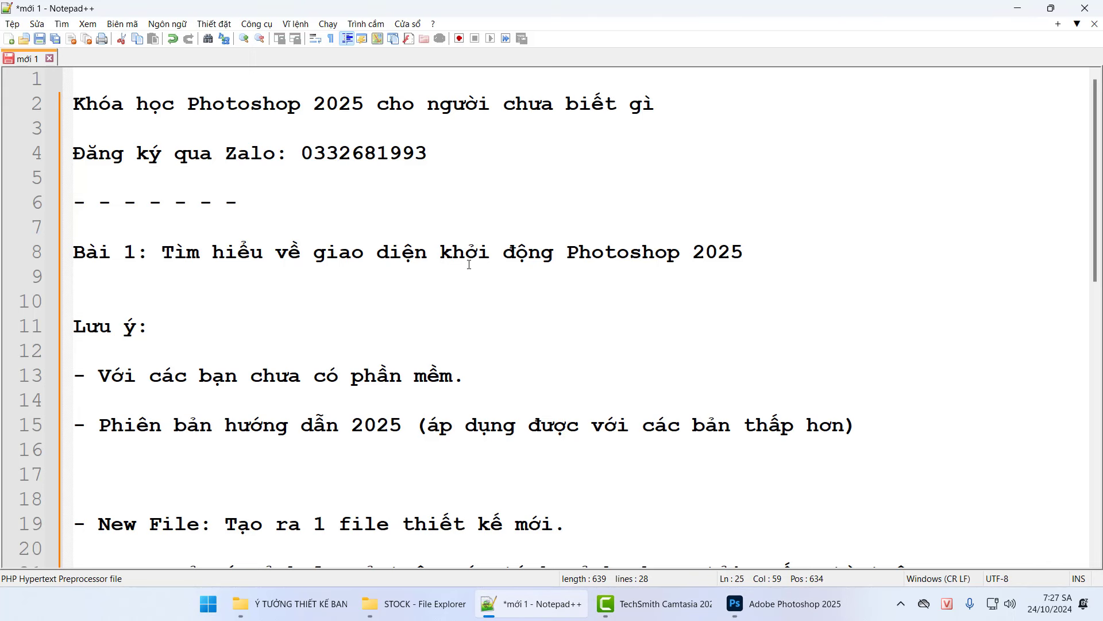
left_click_drag(748, 265, 446, 250)
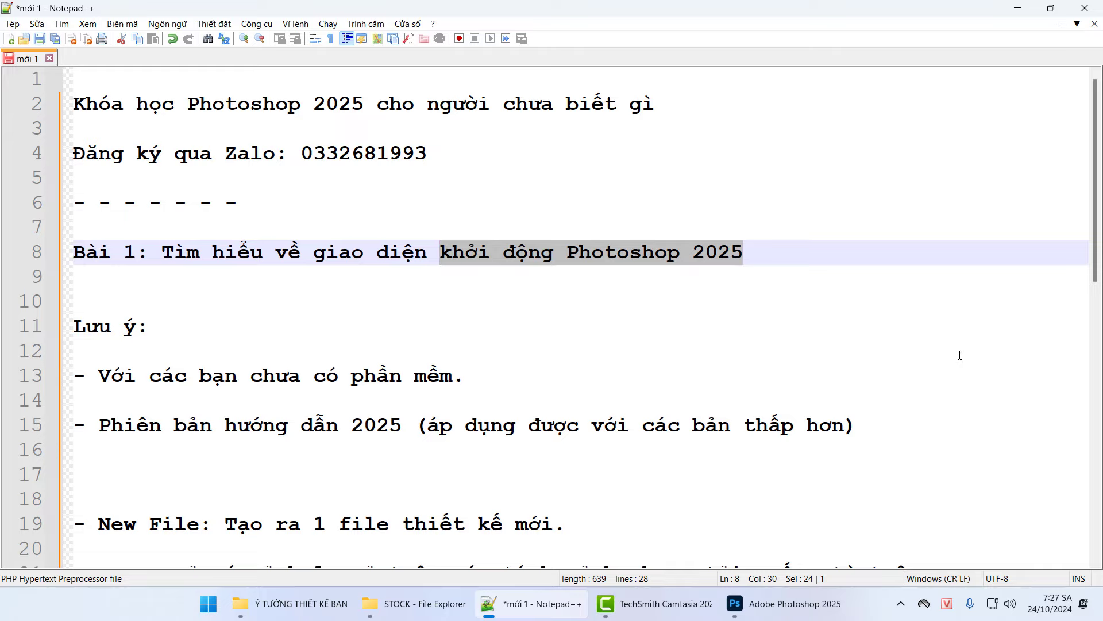
left_click(785, 603)
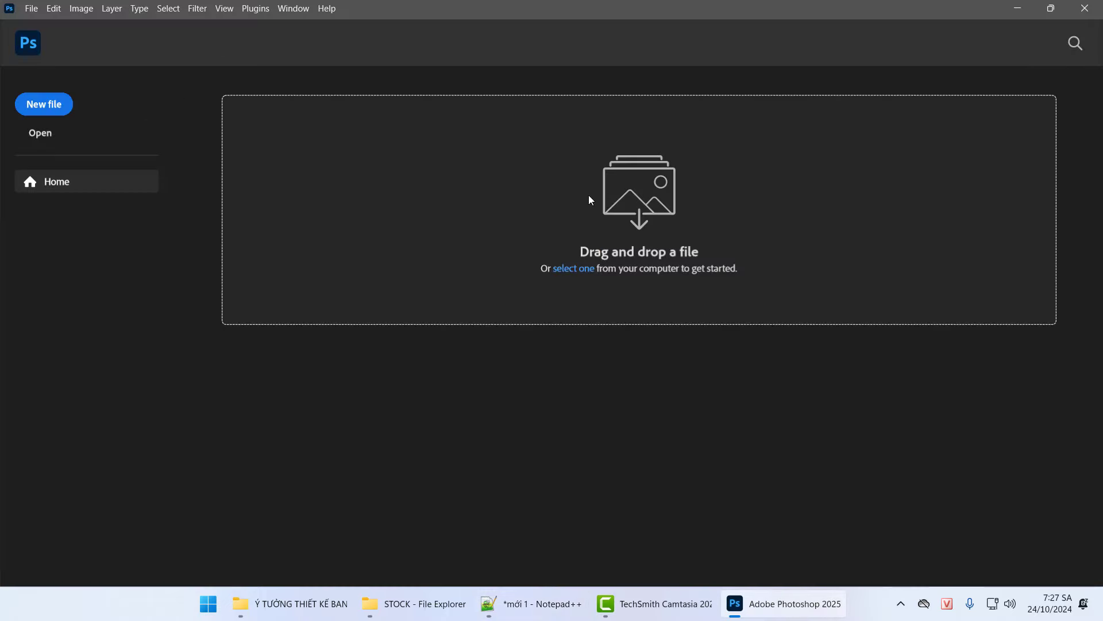